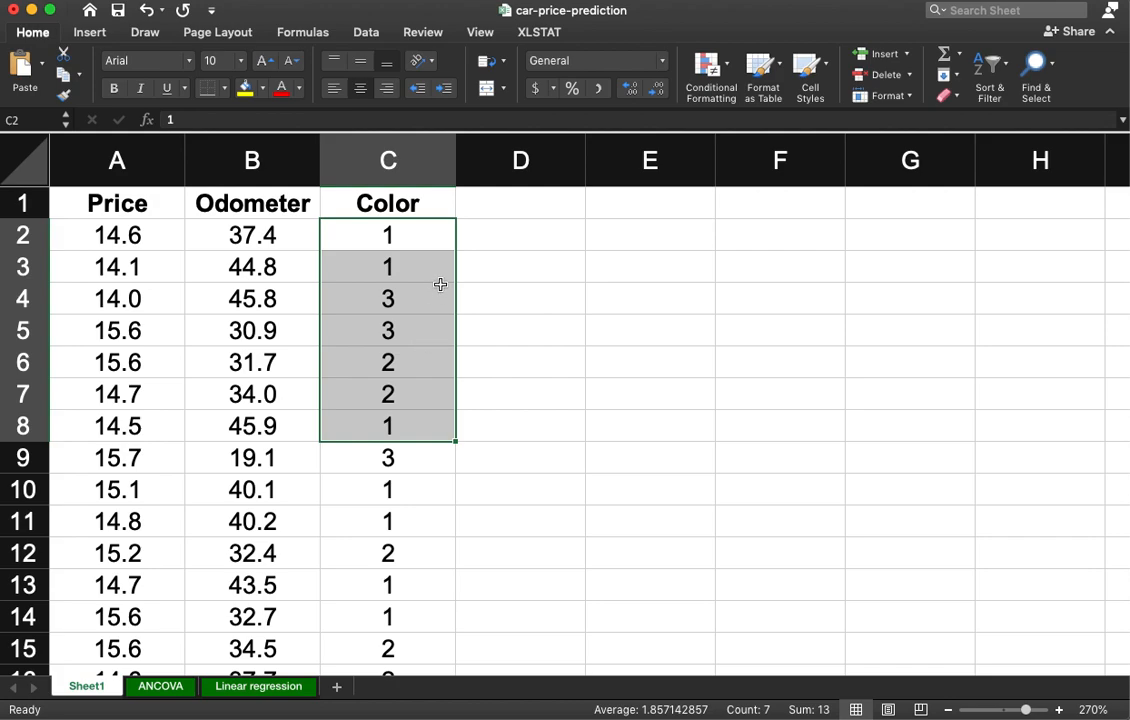
click(433, 283)
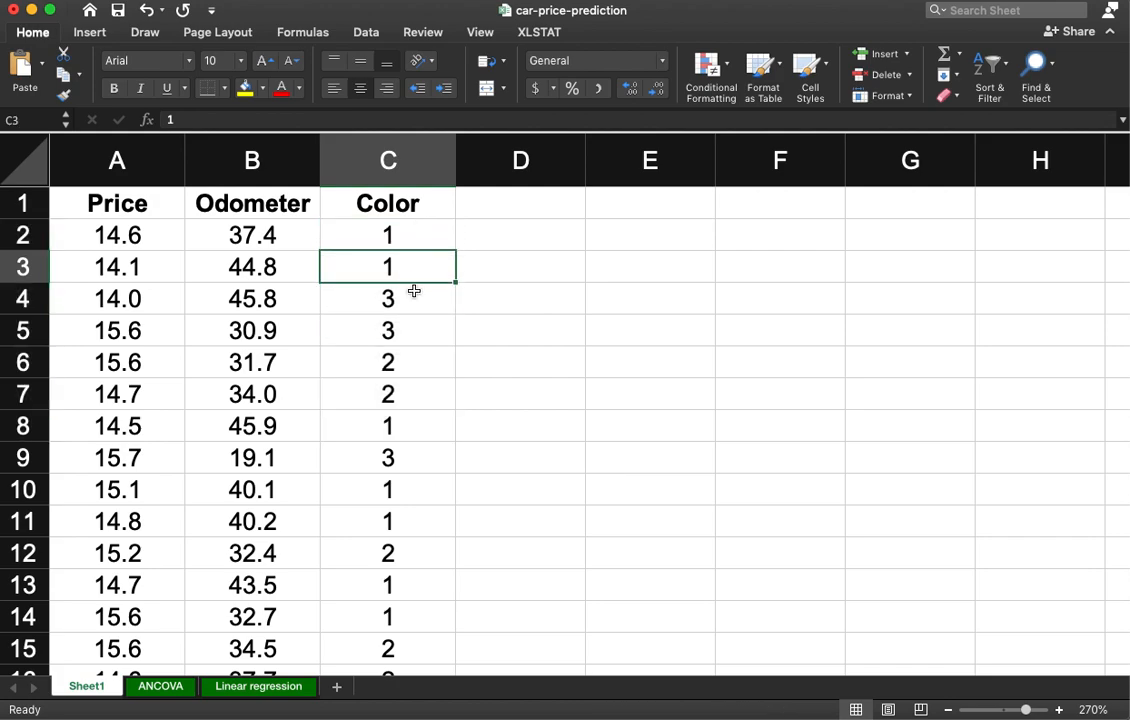
drag(413, 429, 419, 396)
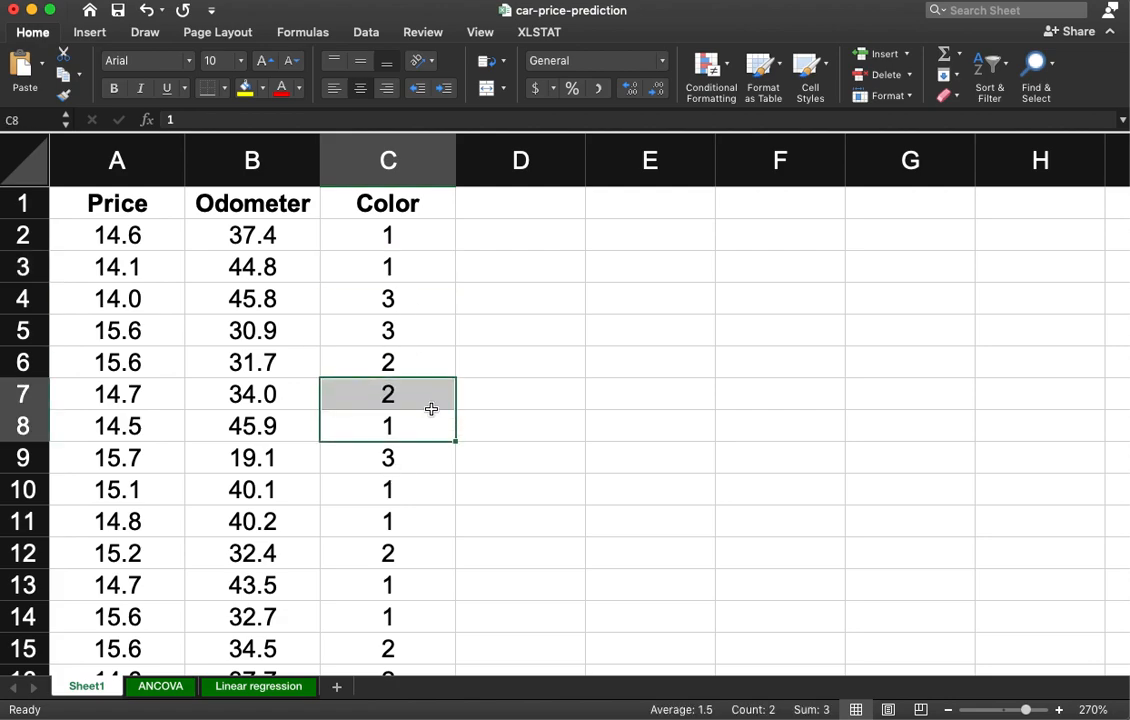
click(432, 399)
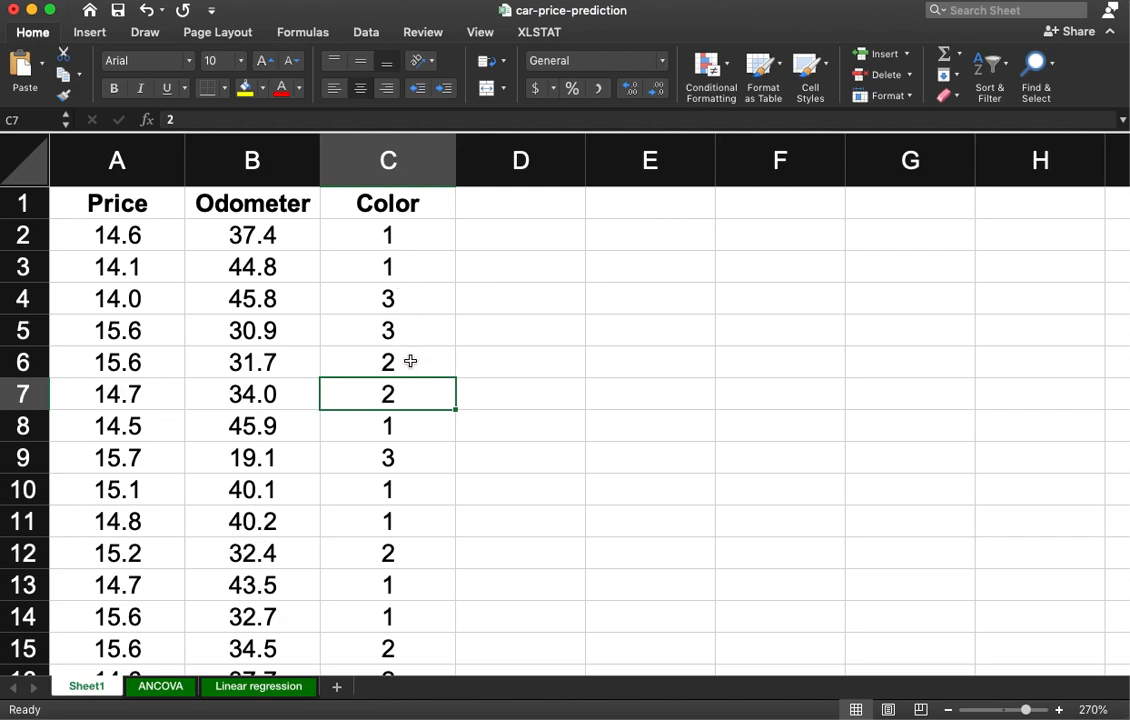
drag(388, 330, 380, 426)
click(395, 290)
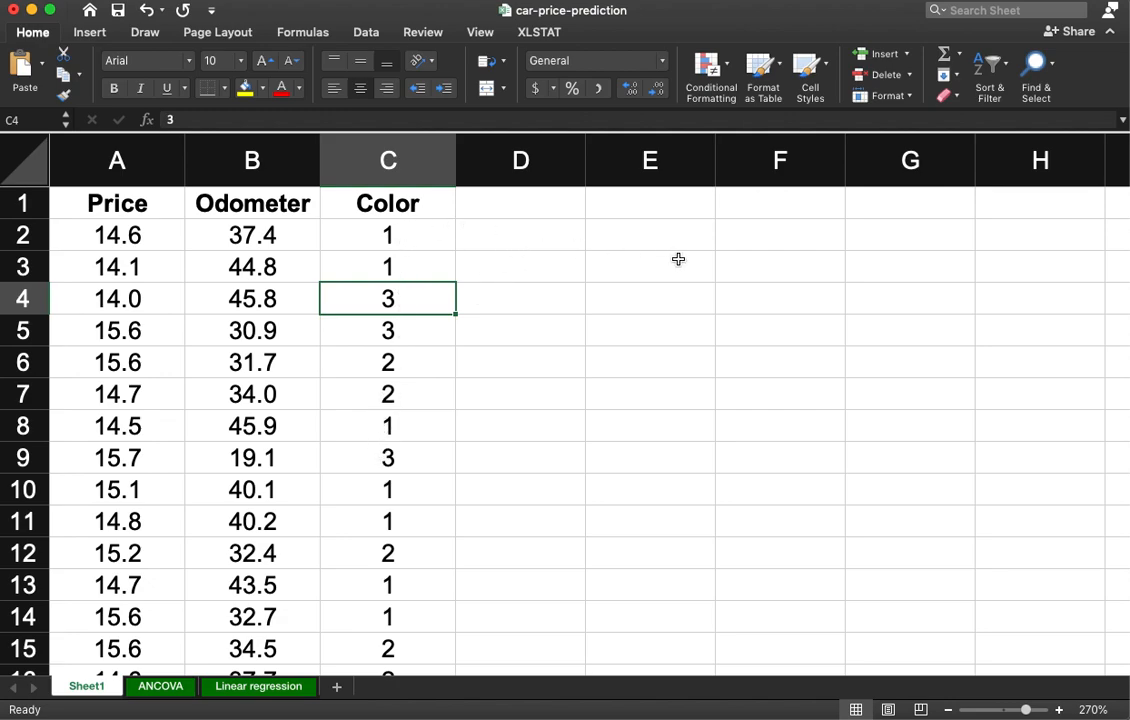
- Enter the color codes 1, 2 and 3 as headers in cells D1, E1 and F1
click(532, 207)
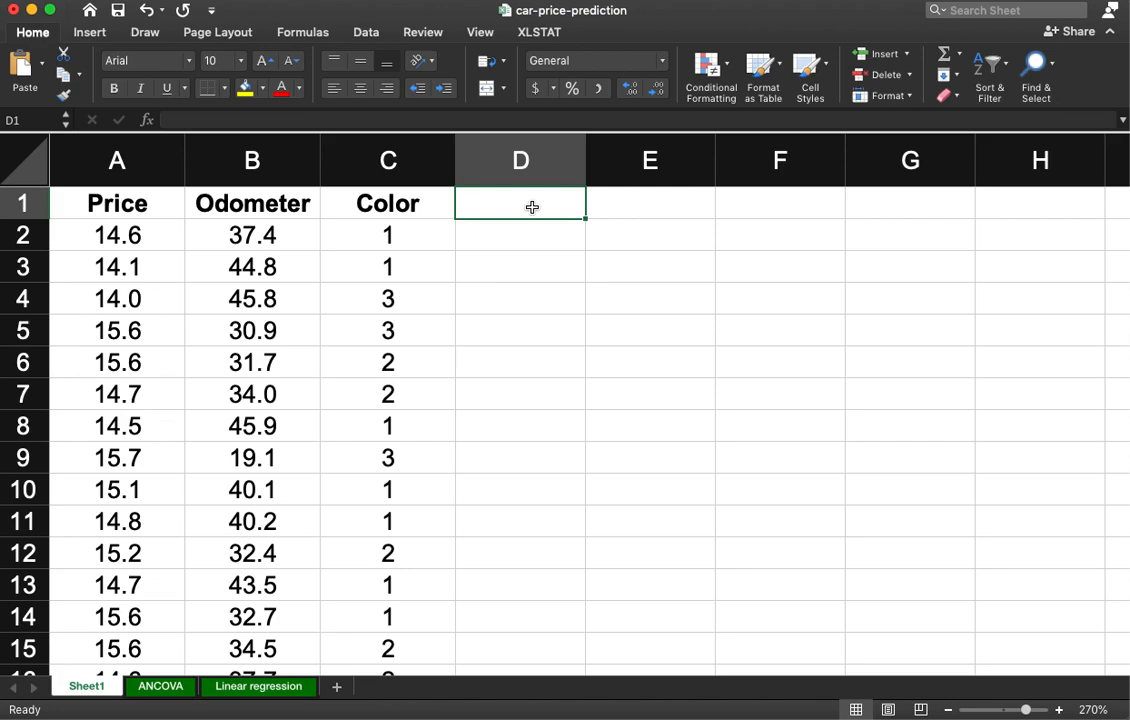
text(1)
key(Return)
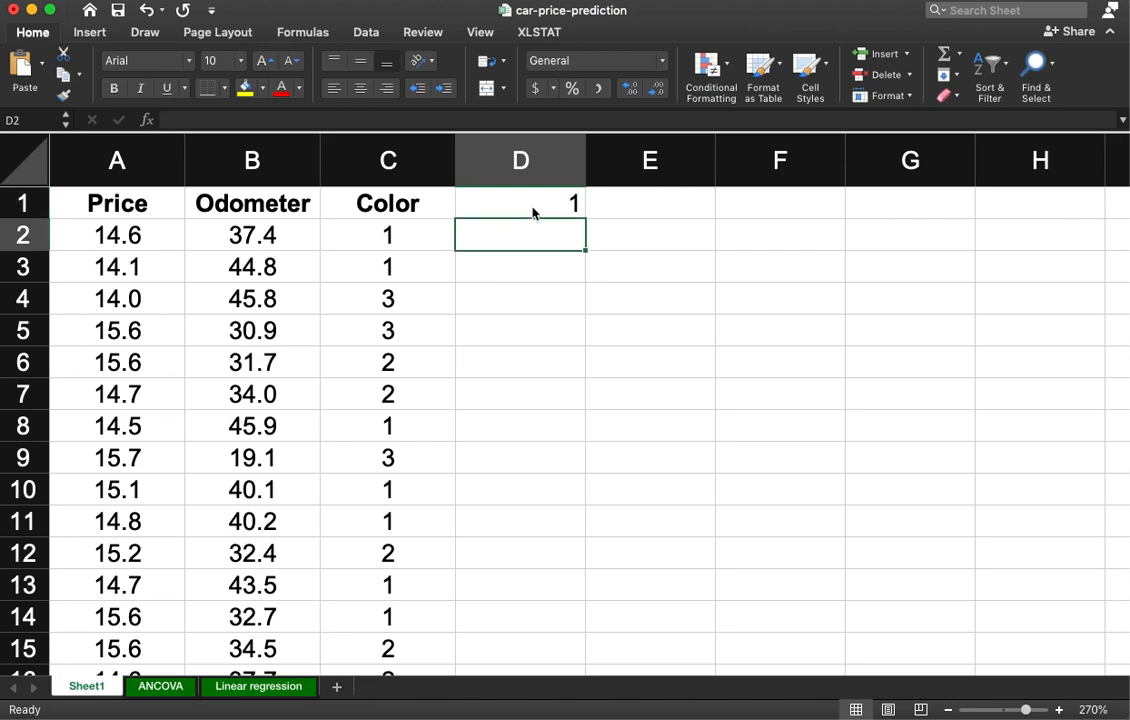
key(Up)
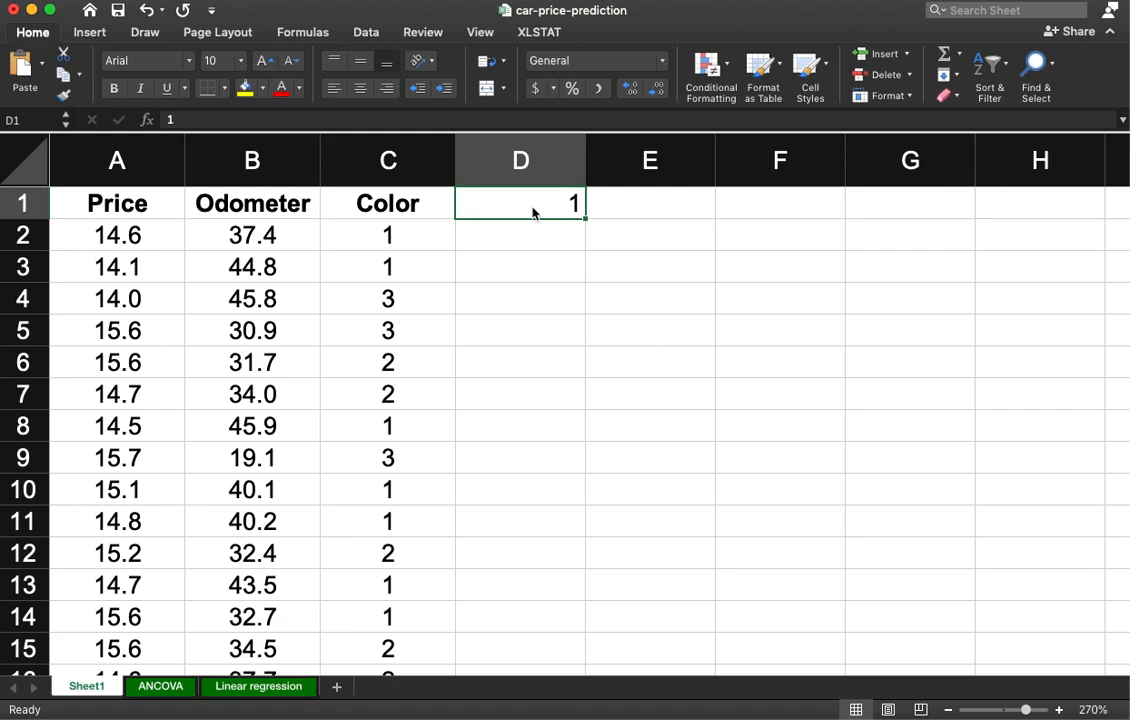
key(Right)
text(2)
key(Return)
key(Up)
key(Right)
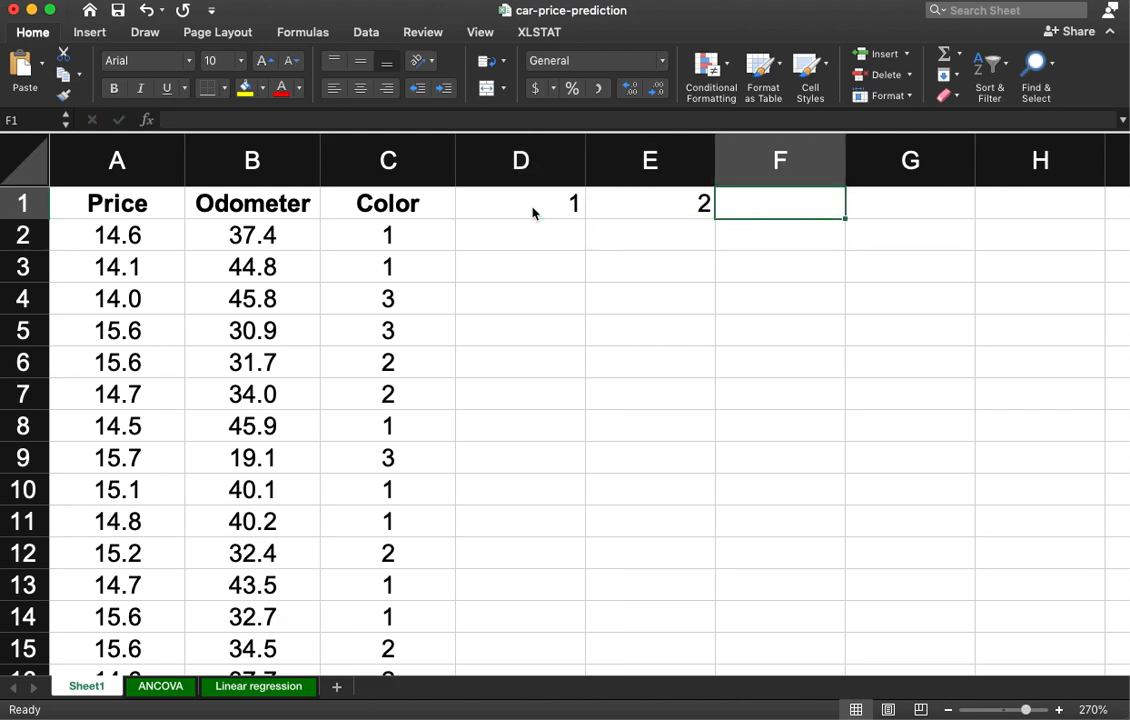
text(3)
key(Return)
- Enter the formula =IF(C2=D$1, 1, 0) in D2, locking the header reference to row 1
key(Left)
key(Left)
text(=if()
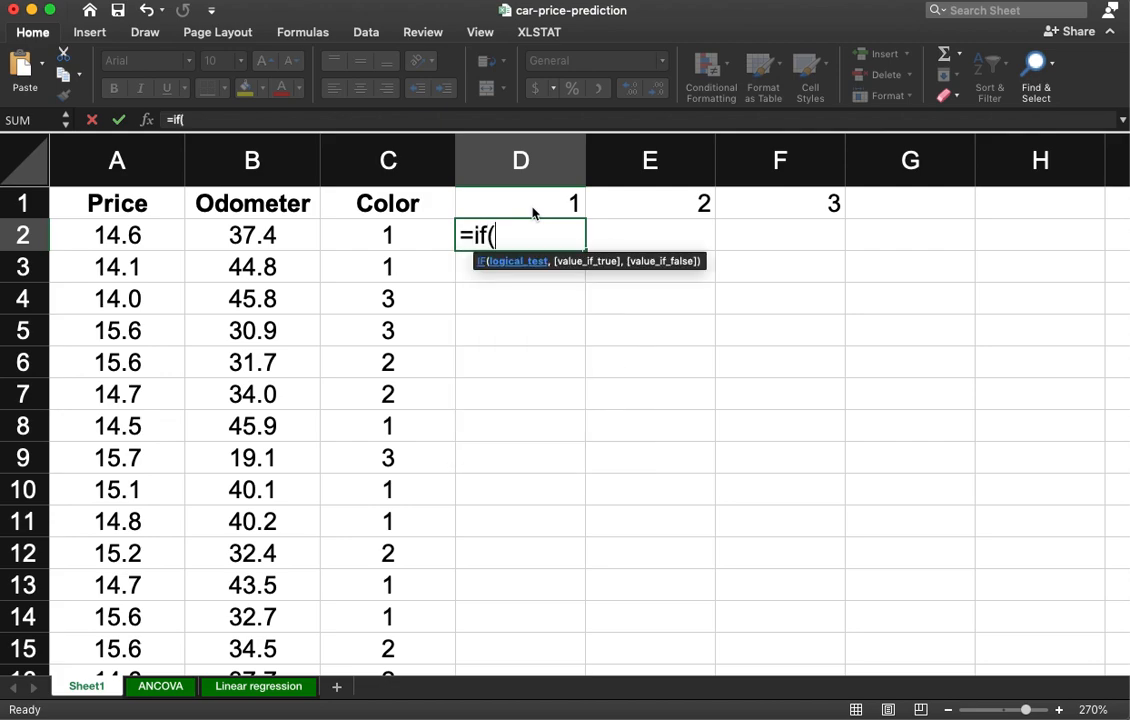
click(404, 246)
text(=)
click(519, 184)
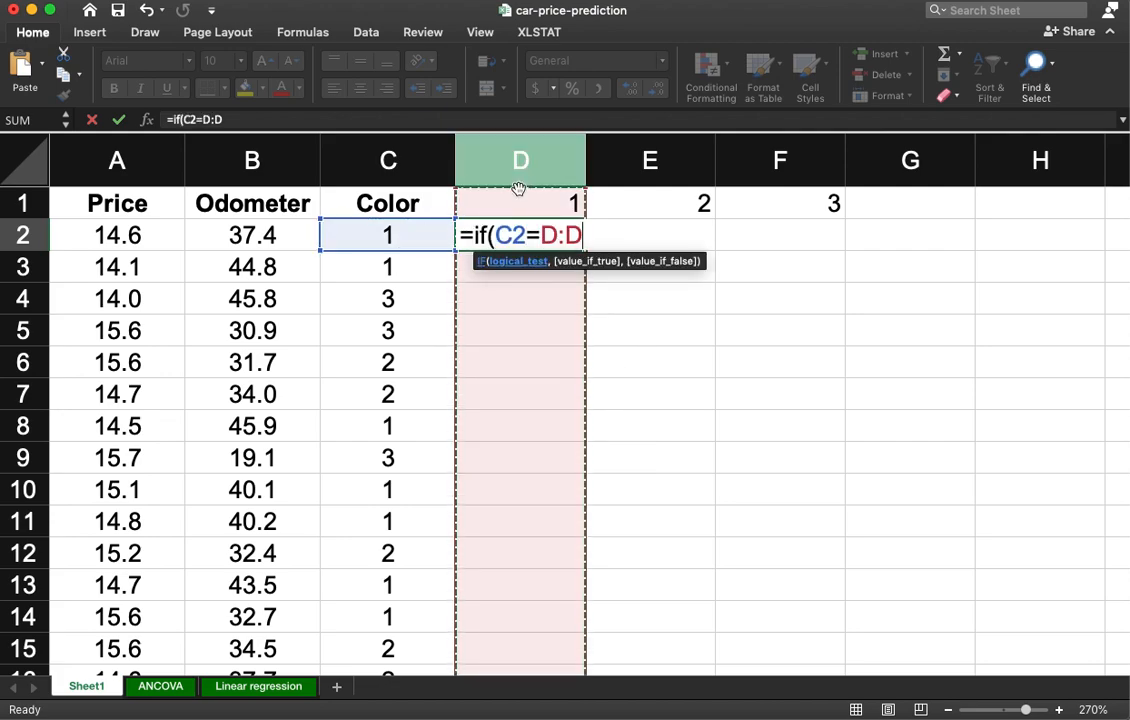
click(519, 201)
text(,)
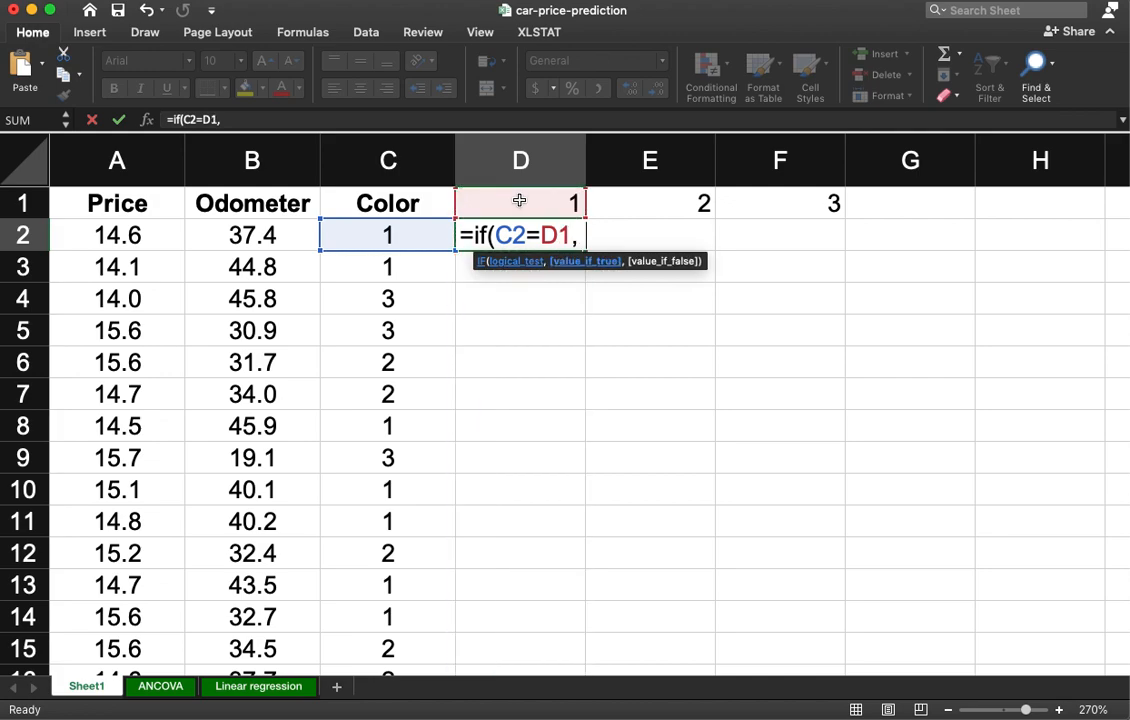
text( 1, 0))
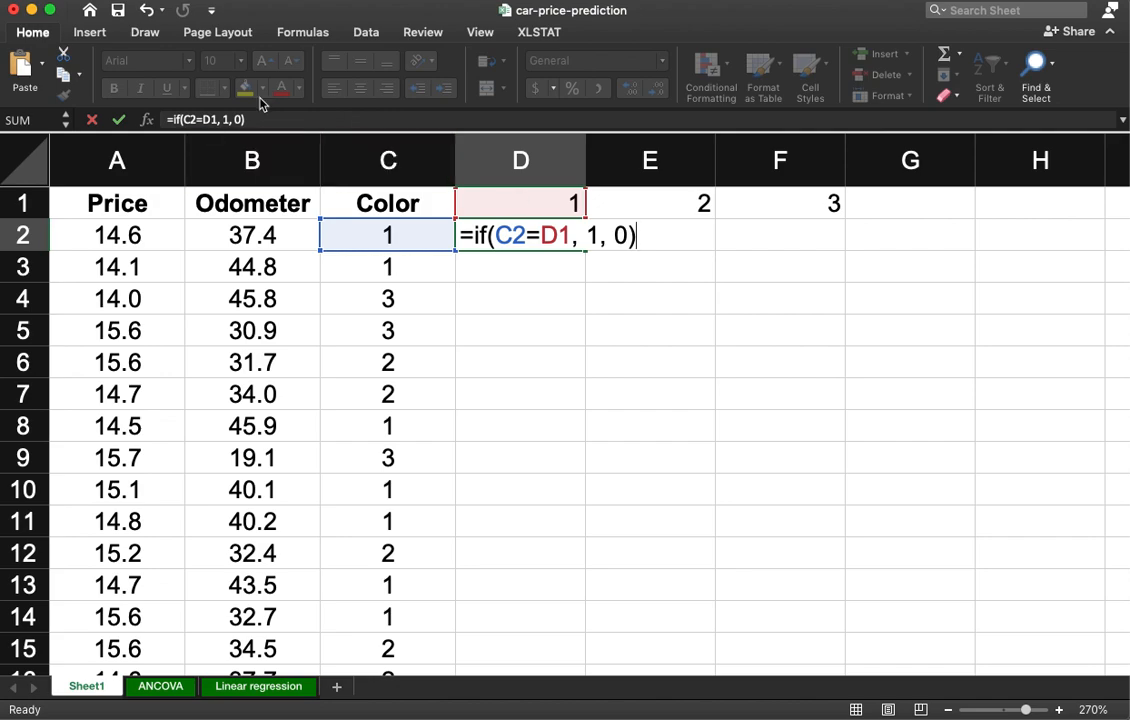
click(217, 118)
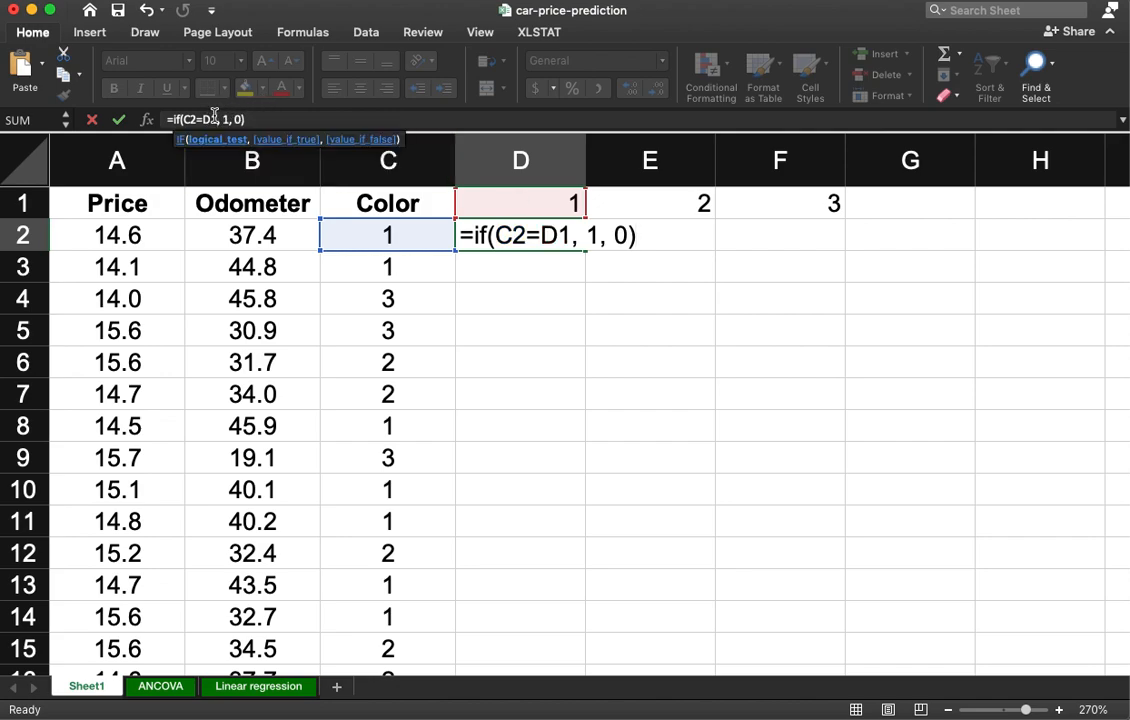
text($)
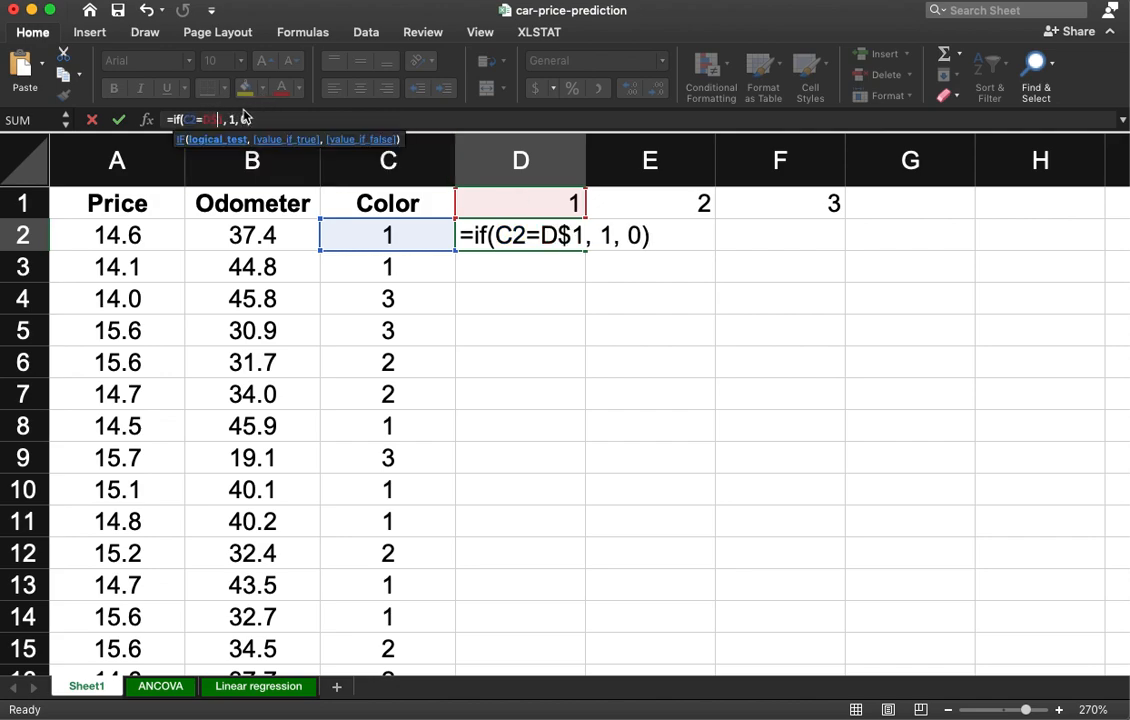
key(Return)
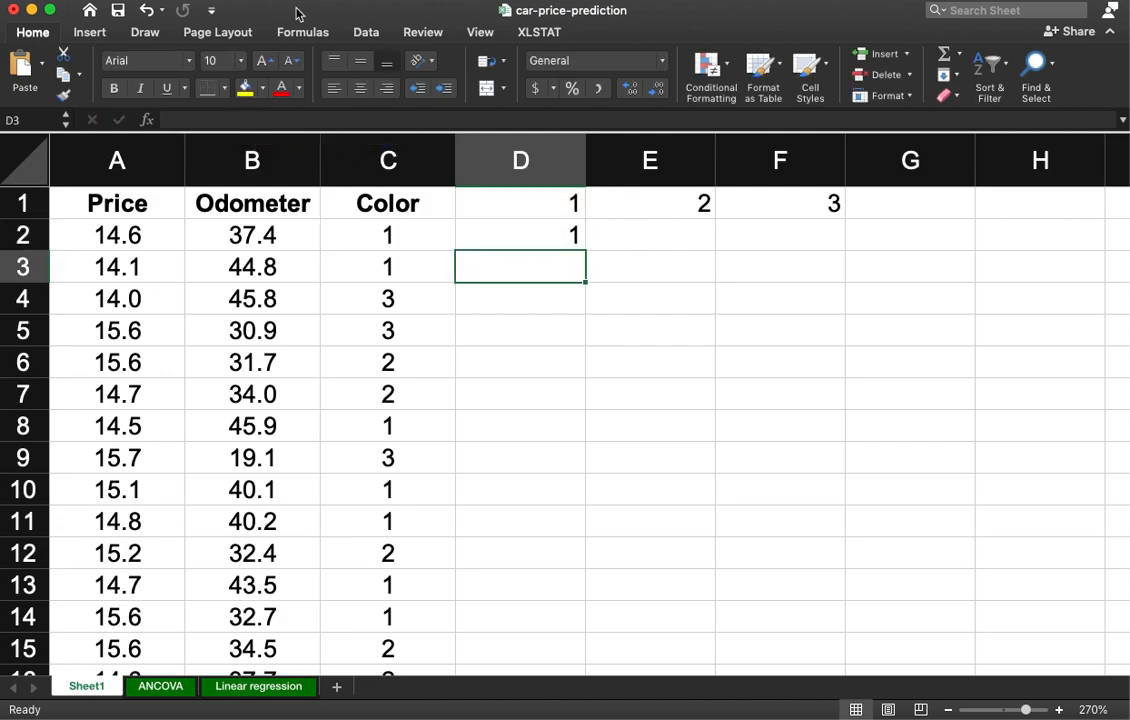
- Try to fill the D2 formula across to F2 and down to row 11, checking the copied cell references
click(527, 236)
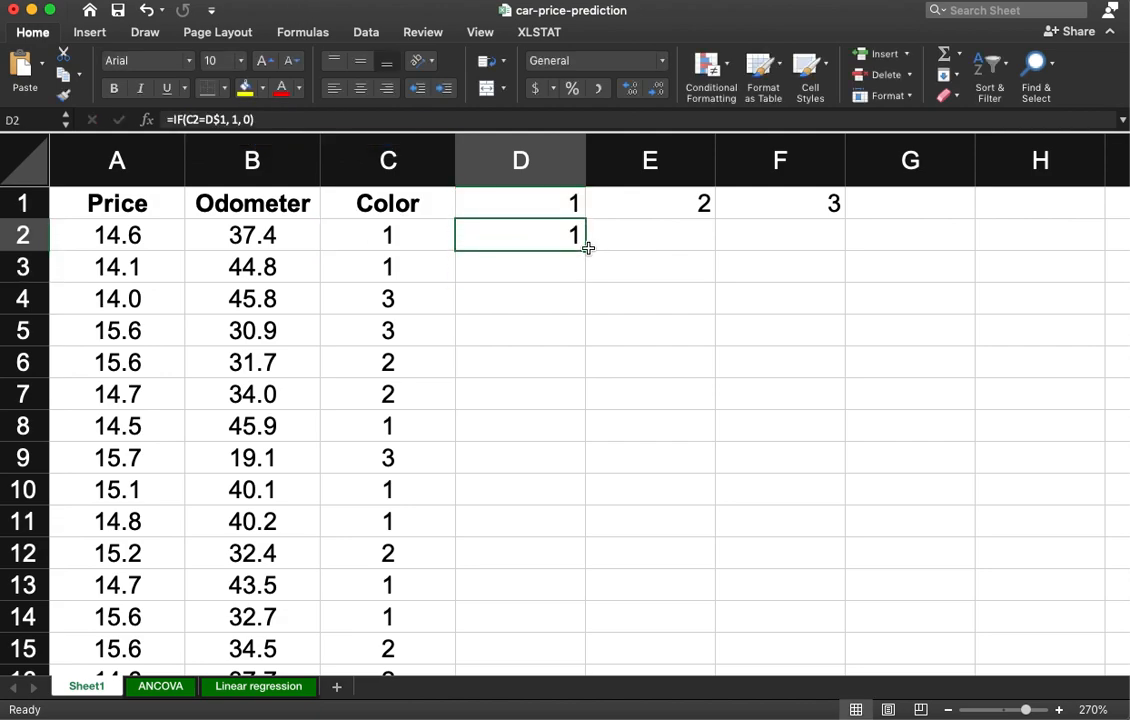
drag(590, 248, 805, 245)
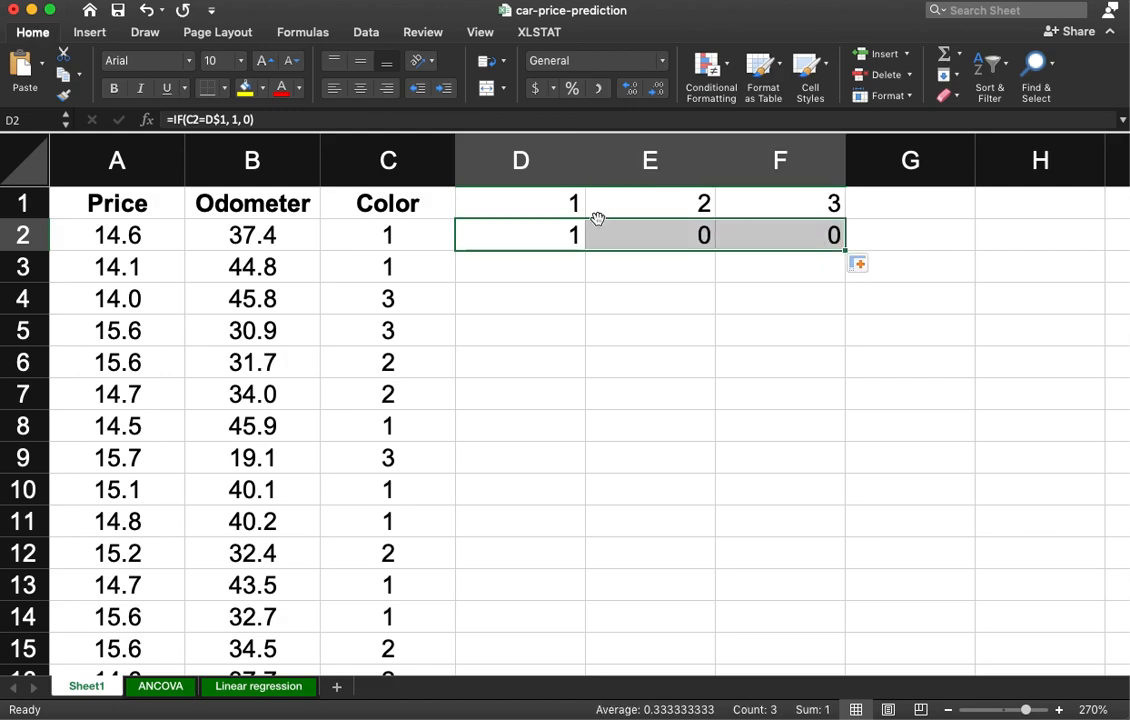
click(655, 237)
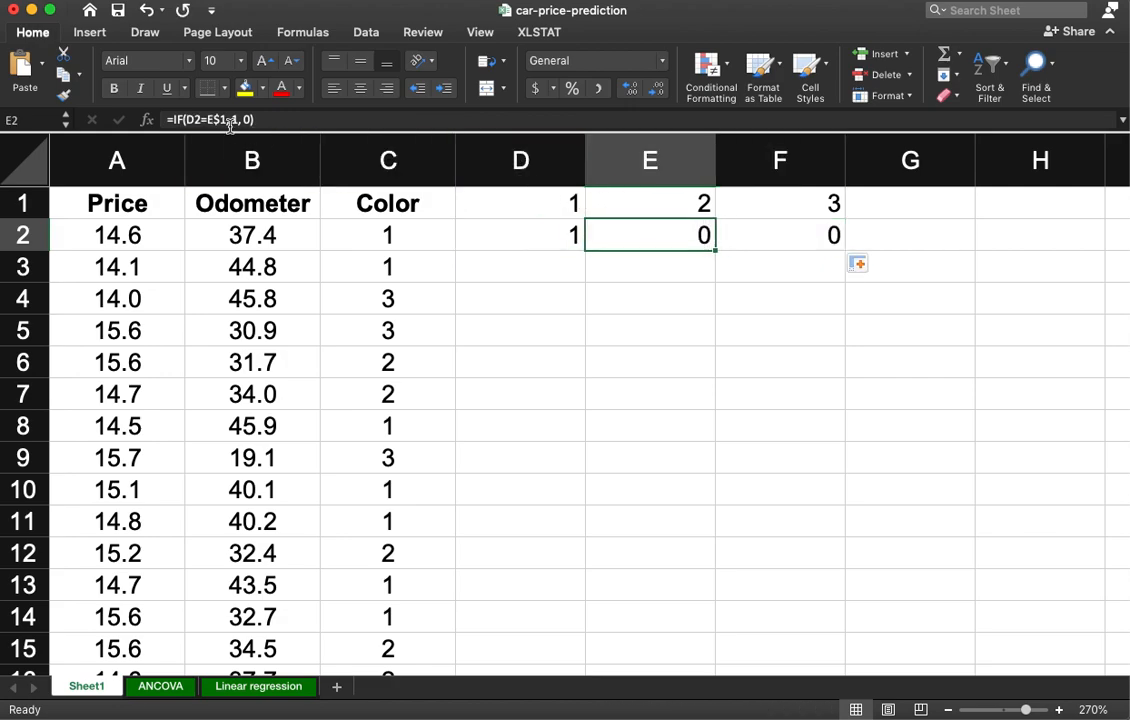
click(545, 235)
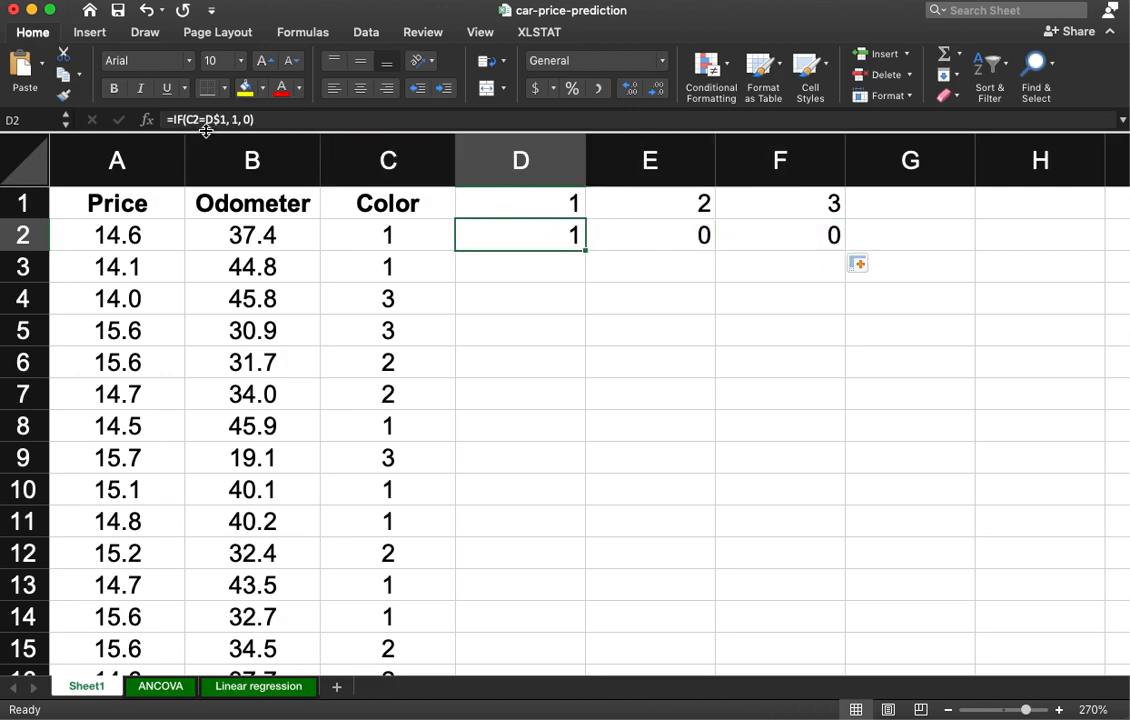
click(628, 232)
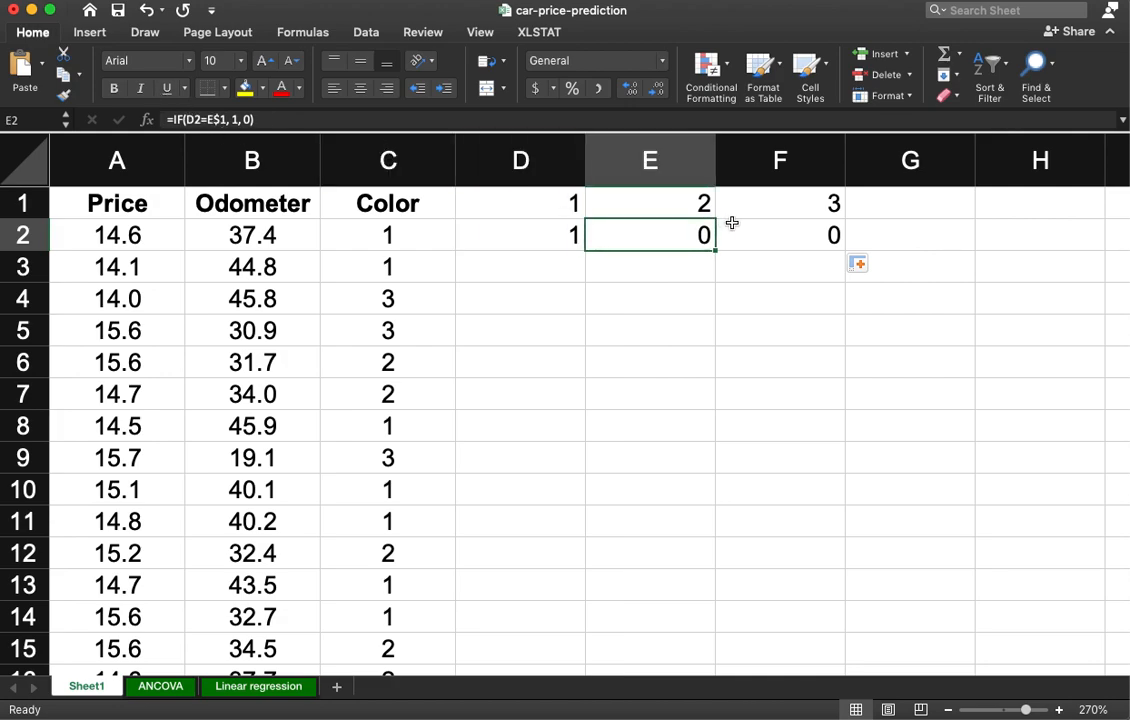
click(764, 242)
click(550, 242)
drag(550, 242, 815, 540)
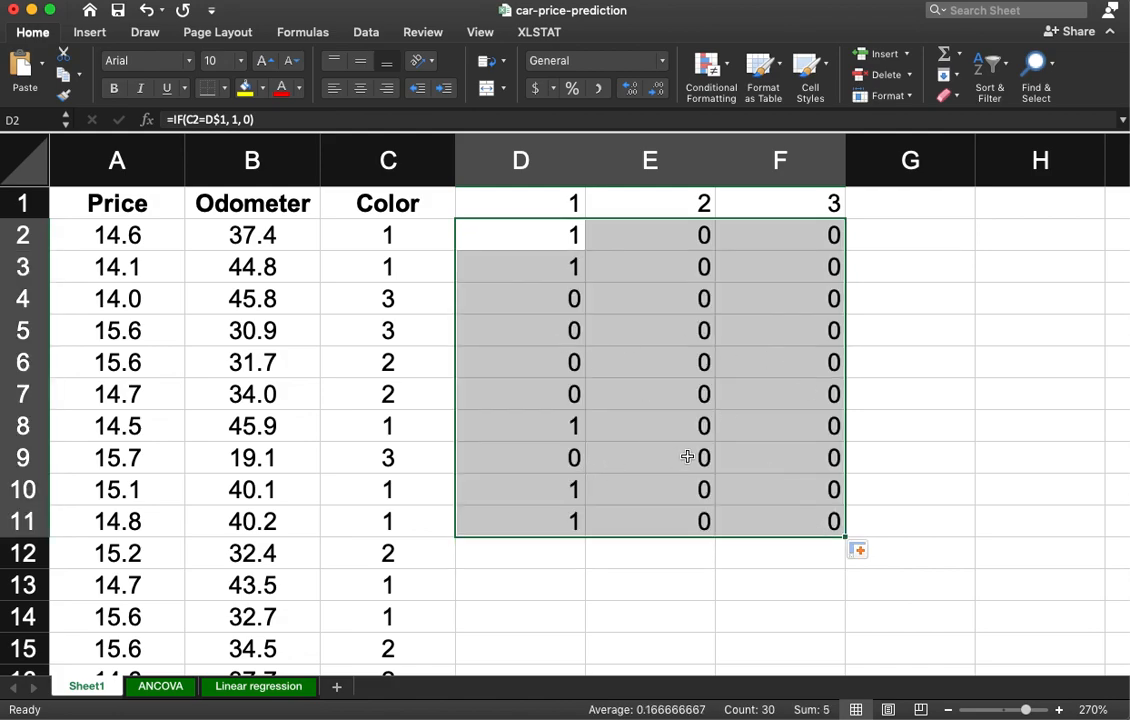
click(753, 295)
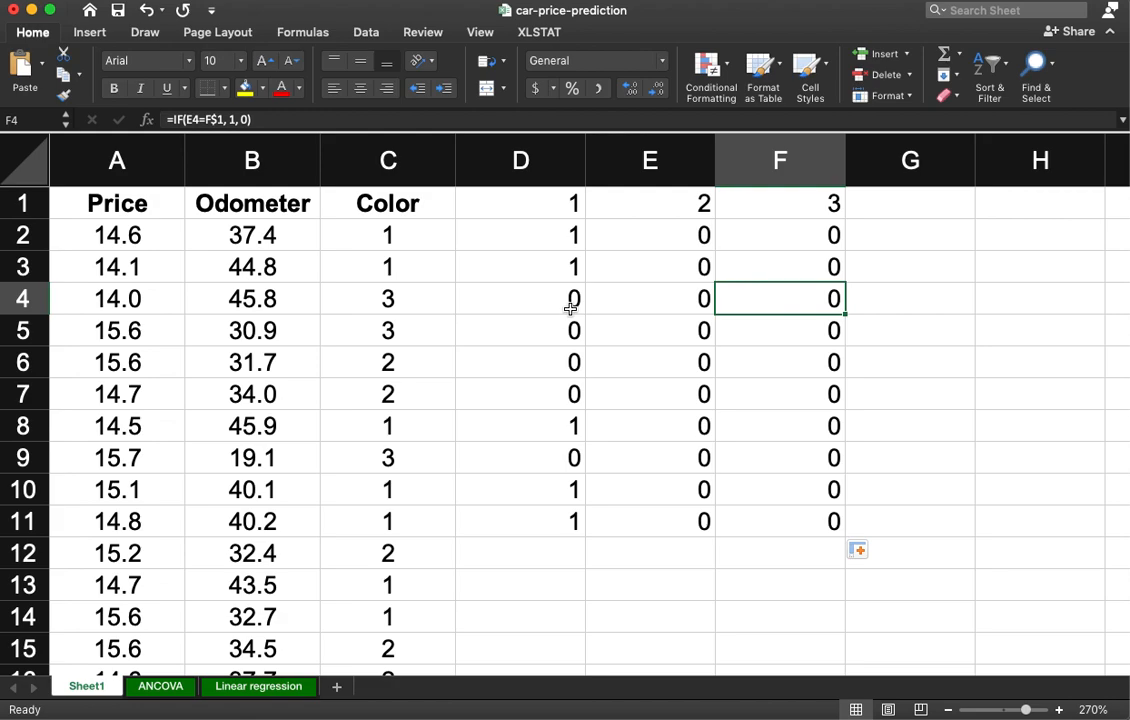
- Lock the Color column reference in D2's formula, making it =IF($C2=D$1, 1, 0)
click(551, 225)
click(187, 117)
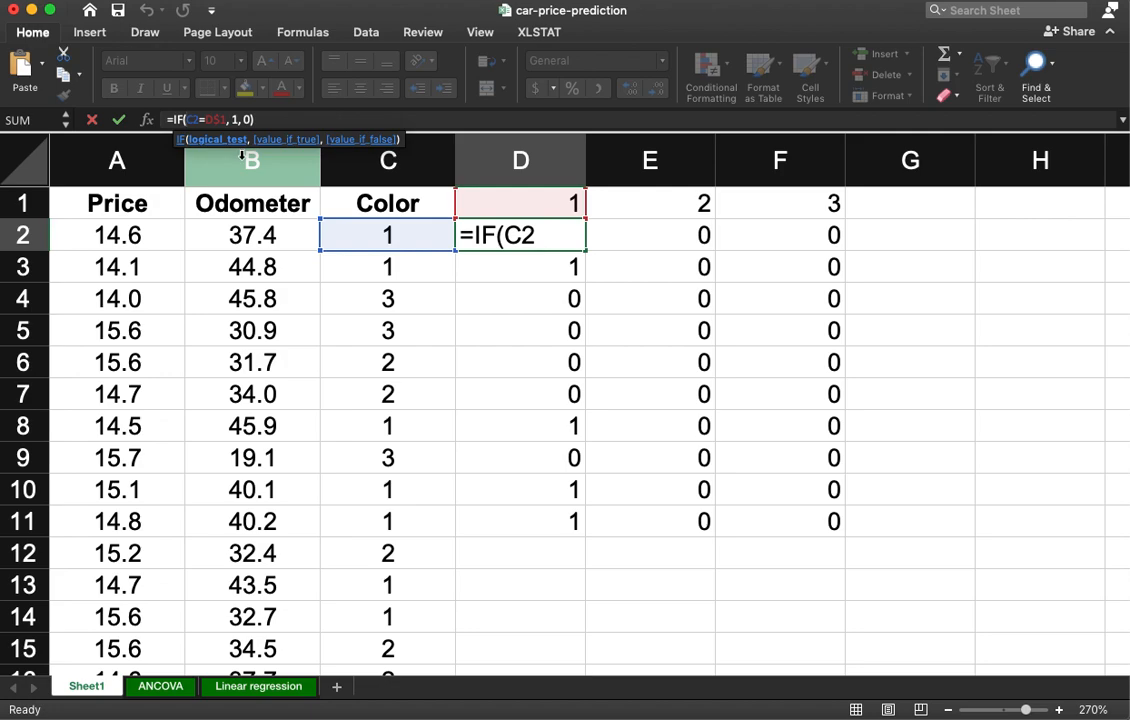
text($)
key(Return)
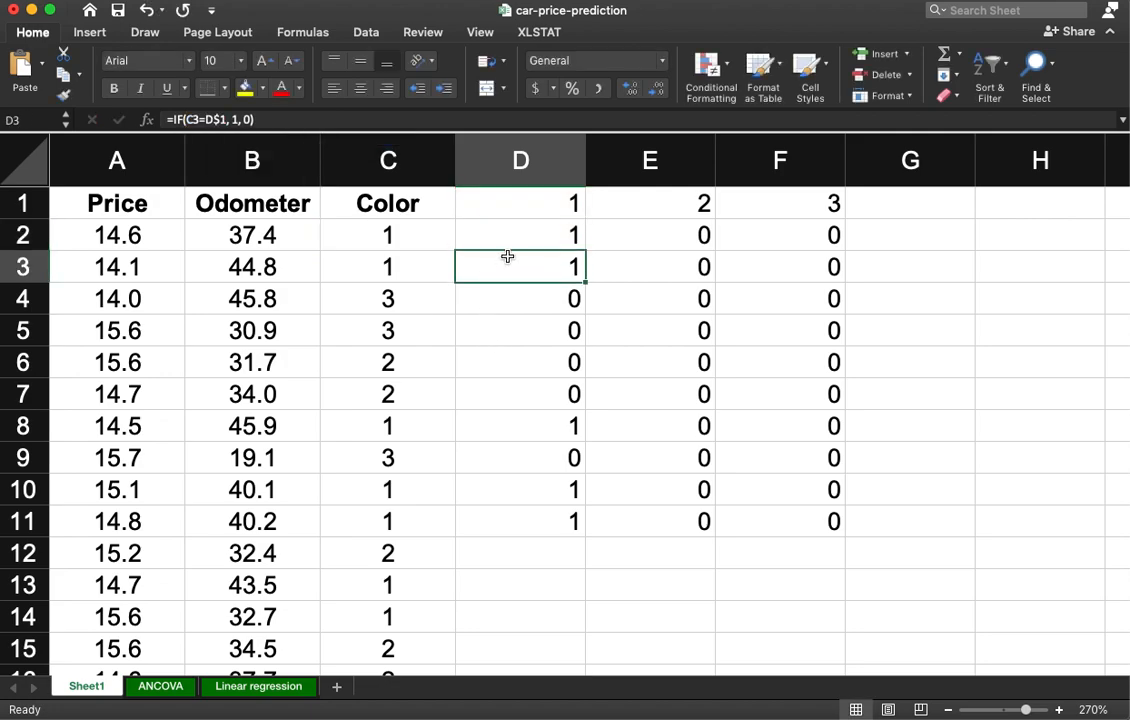
- Fill the D2 formula across to F2 and down through all the data rows
click(527, 230)
drag(585, 250, 833, 250)
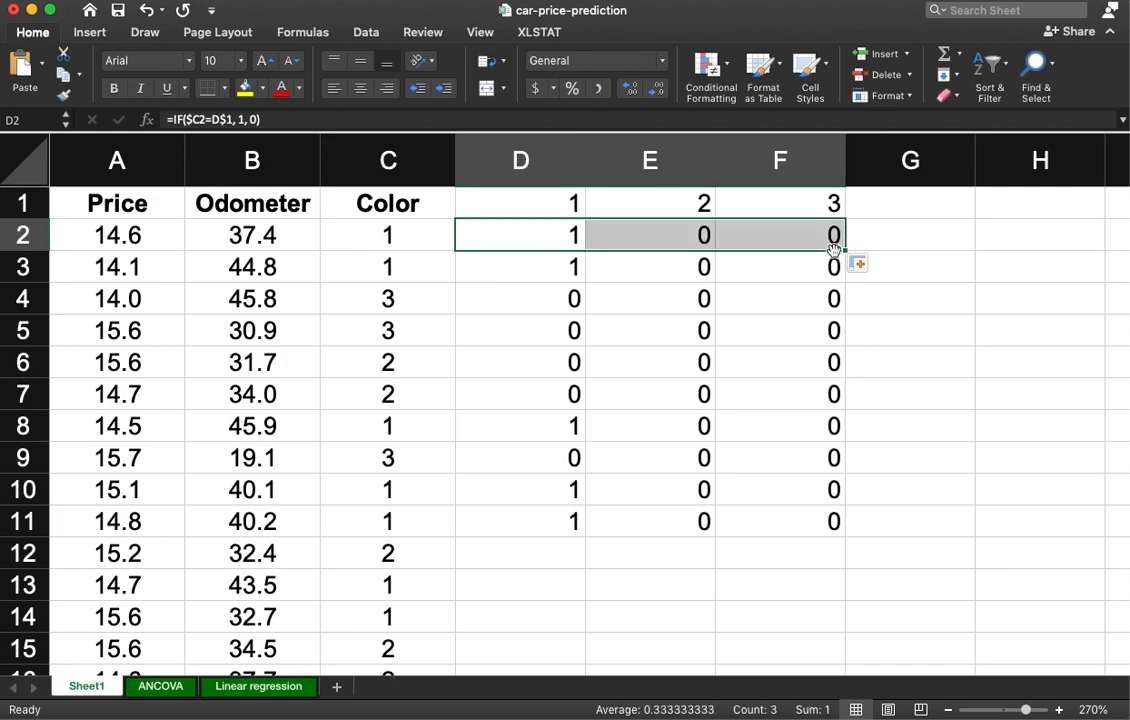
double_click(845, 250)
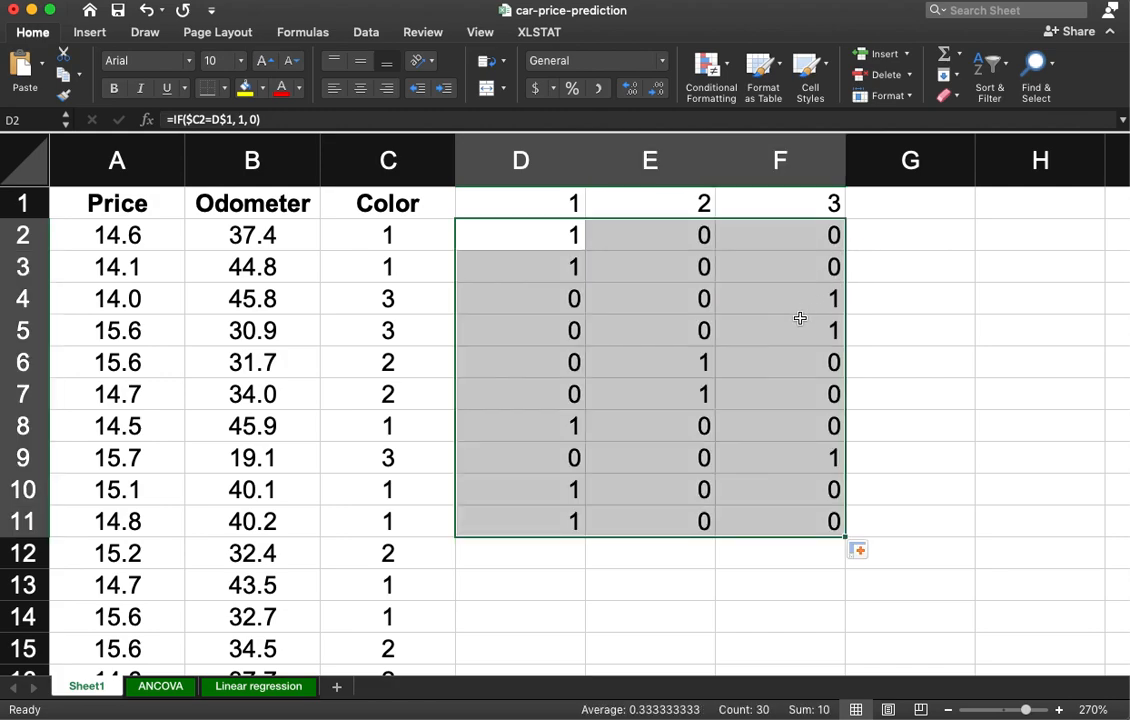
double_click(845, 538)
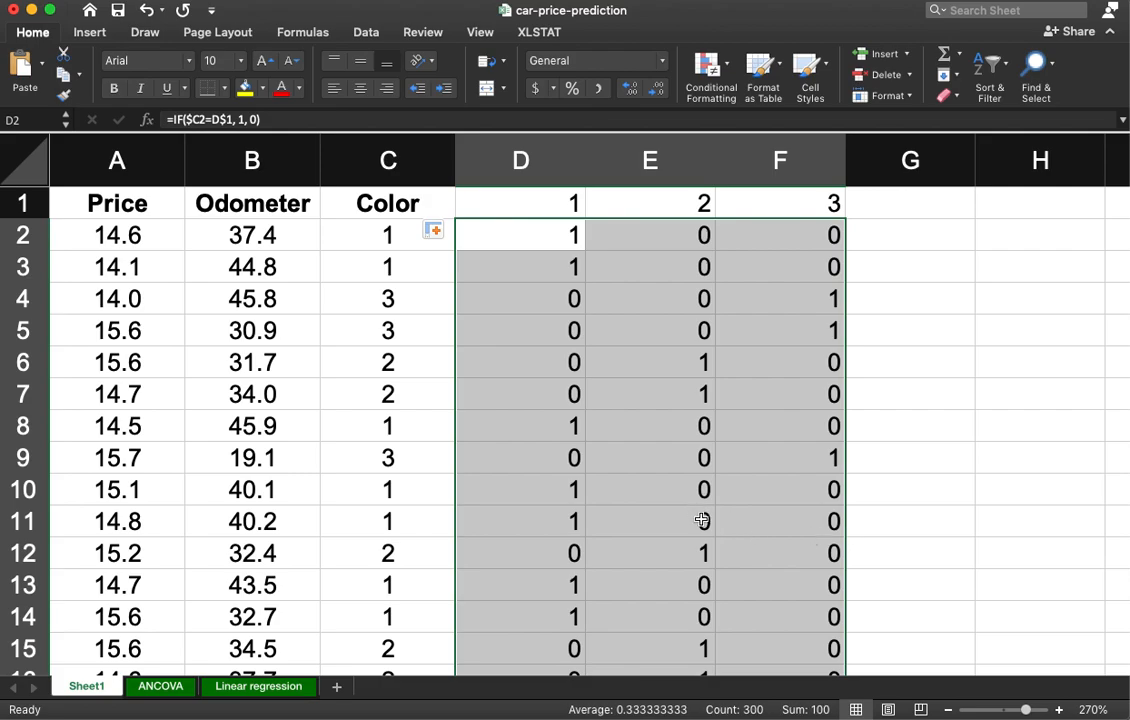
- Compare the values in columns D to F with the Color codes in rows 23 and 24
scroll(657, 568, down, 6)
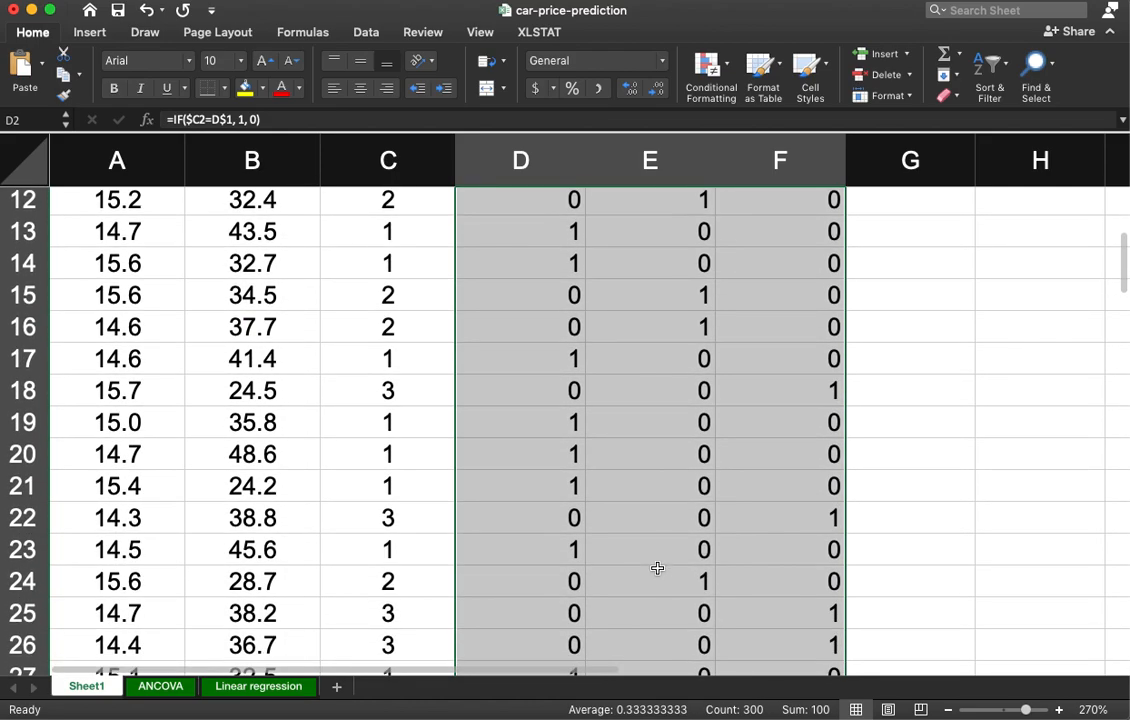
click(399, 552)
click(552, 552)
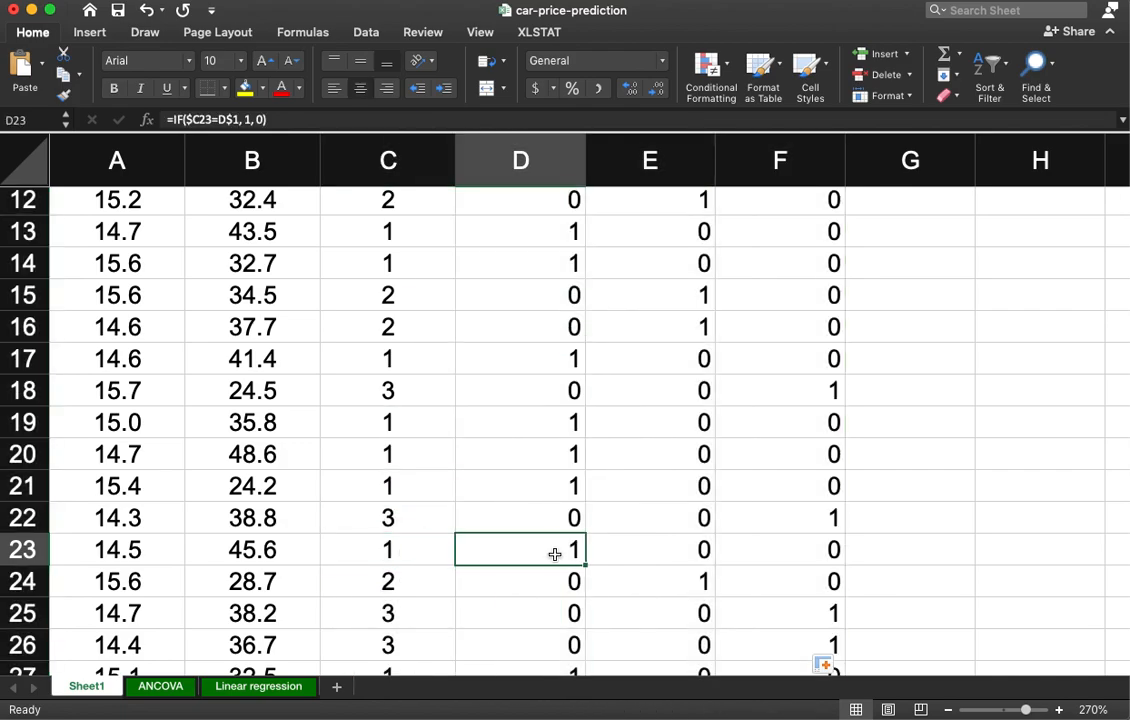
click(697, 550)
click(802, 555)
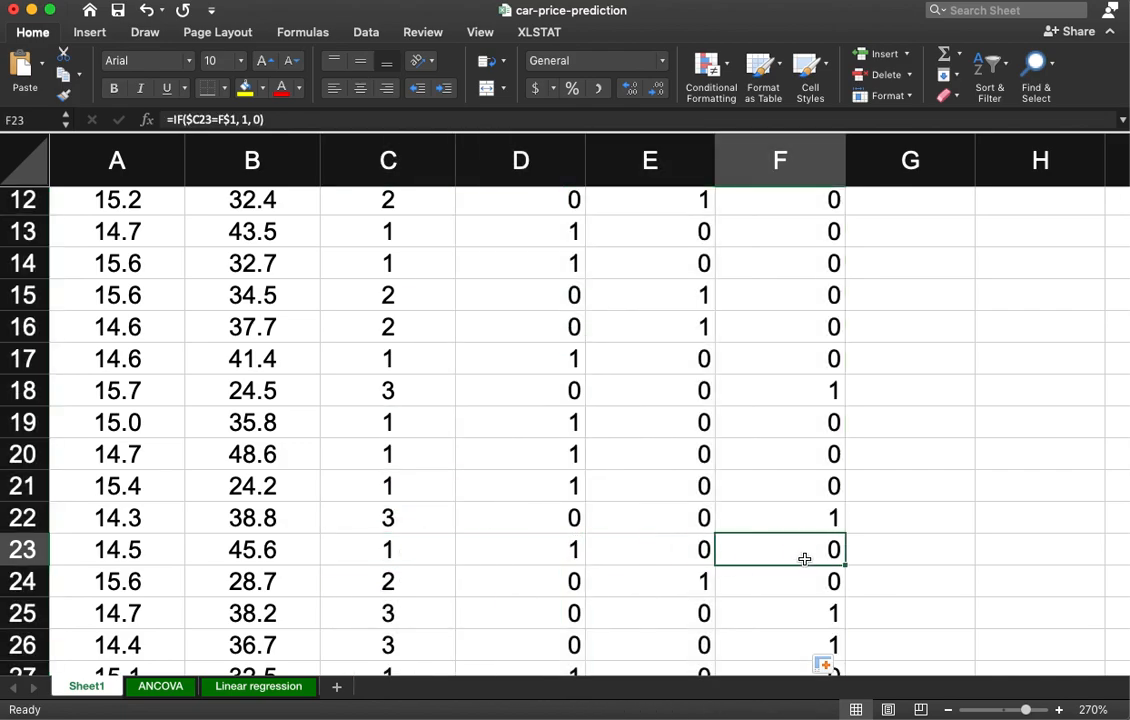
click(435, 582)
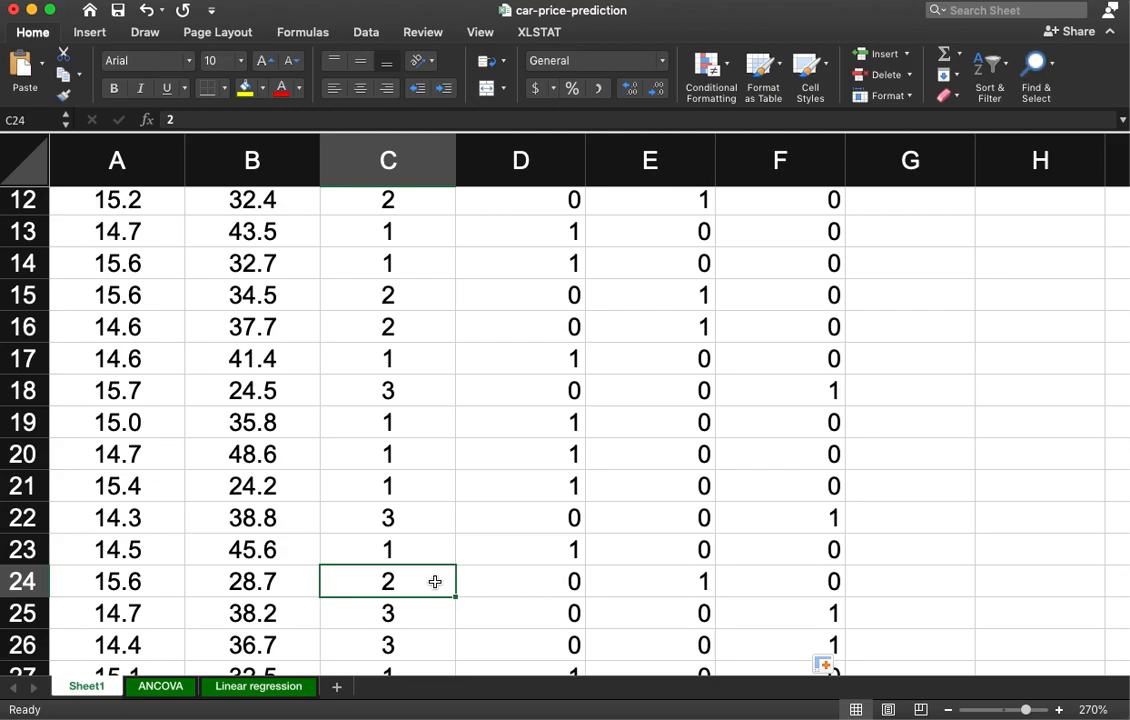
click(545, 579)
click(681, 582)
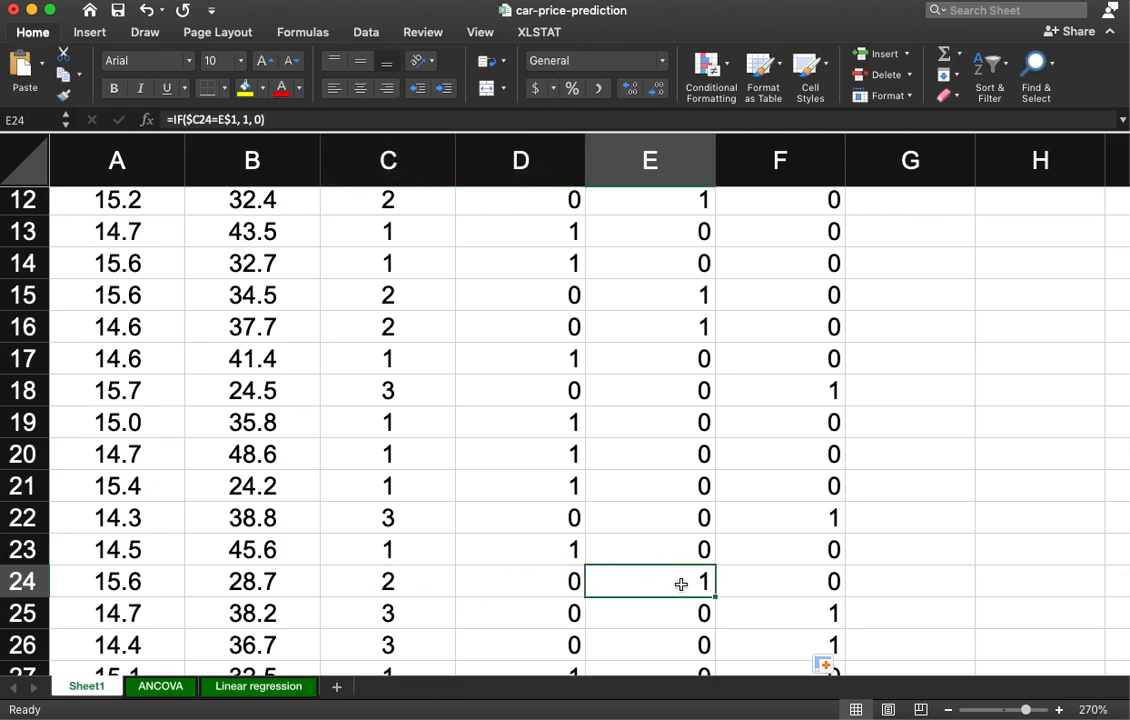
click(776, 573)
scroll(666, 467, up, 6)
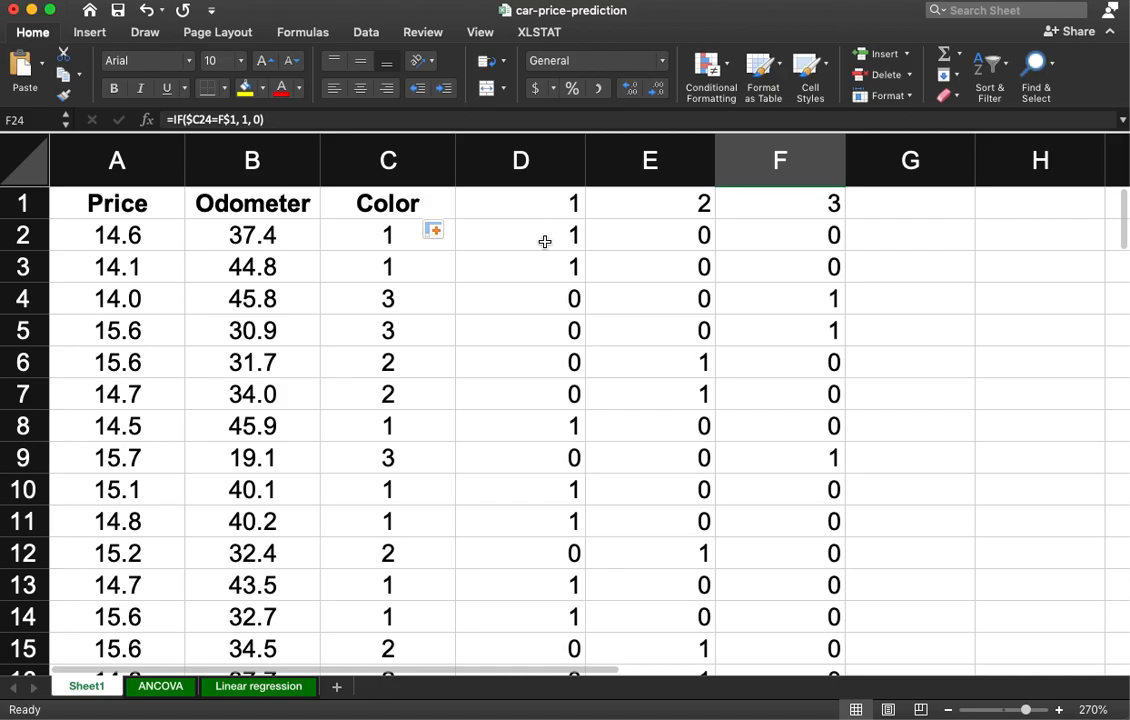
- Replace all the formulas from row 2 down in columns D to F with their values, pasting values over the copied range
click(545, 239)
key(super+shift+Right)
key(super+shift+Down)
key(super+d)
key(super+c)
scroll(530, 257, up, 20)
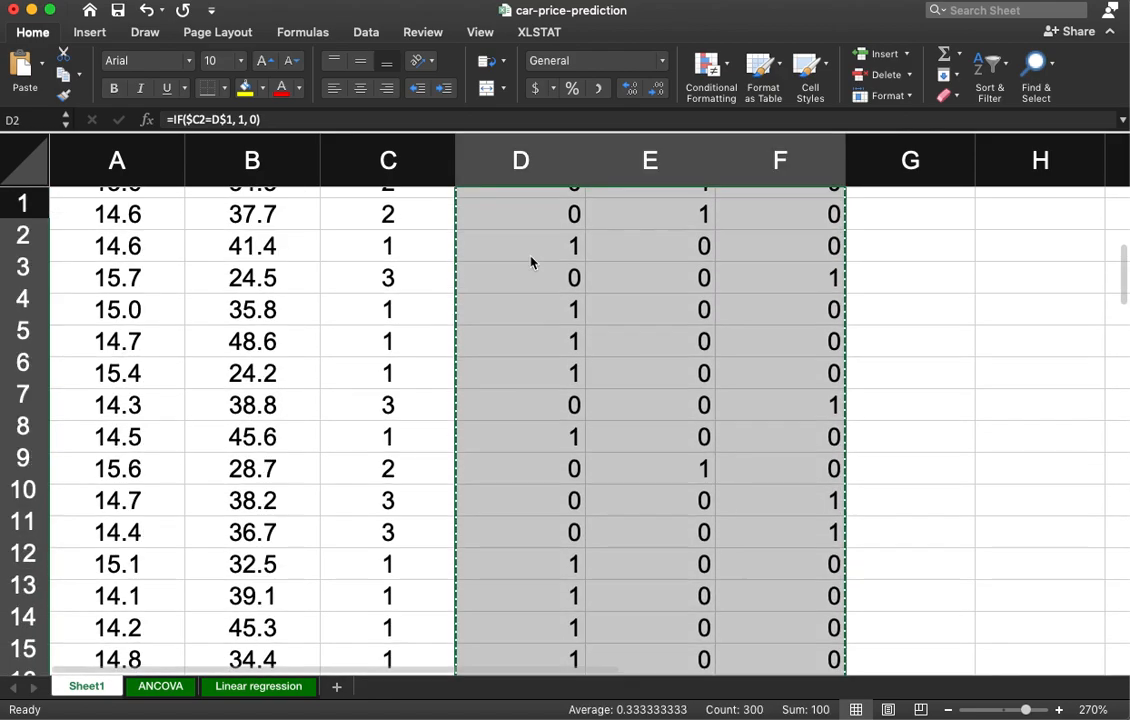
click(41, 63)
click(84, 303)
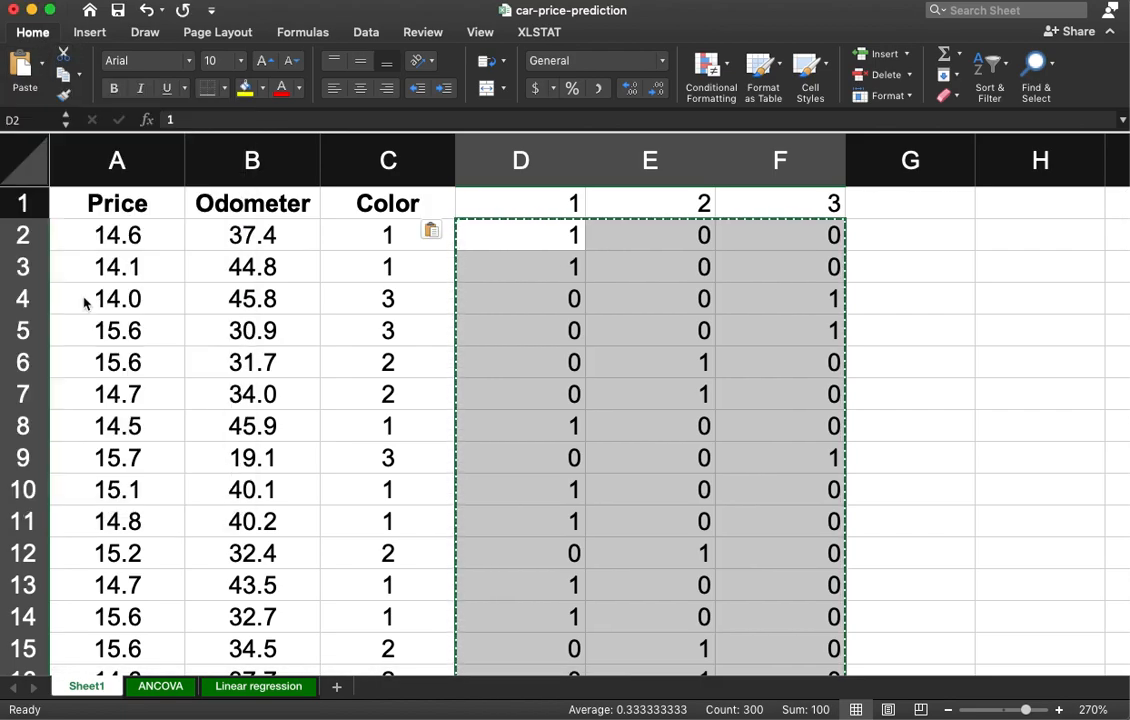
- Rename the header in D1 as color-1 and the header in E1 as color-2
click(575, 361)
click(540, 282)
click(535, 418)
click(547, 260)
click(556, 233)
click(545, 197)
text(color-1)
key(Return)
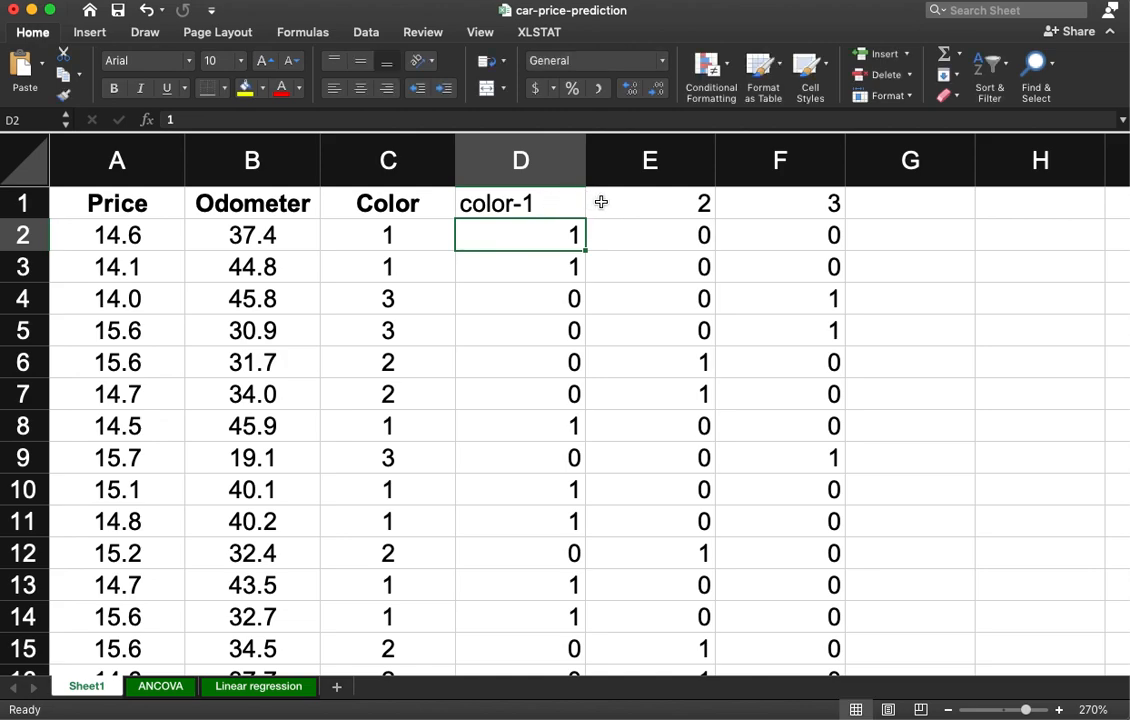
click(642, 199)
text(color-2)
key(Return)
- Rename the header in F1 as color-3
click(744, 217)
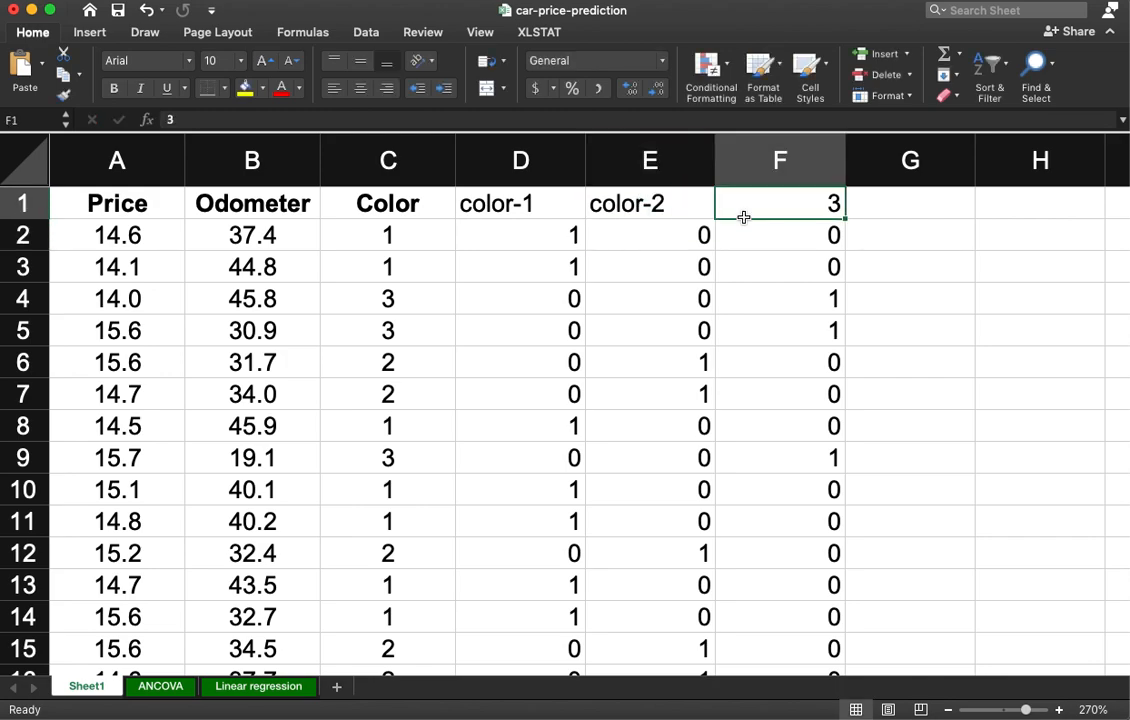
text(=)
text(color)
key(BackSpace)
key(BackSpace)
key(BackSpace)
key(BackSpace)
key(BackSpace)
key(BackSpace)
text(color-)
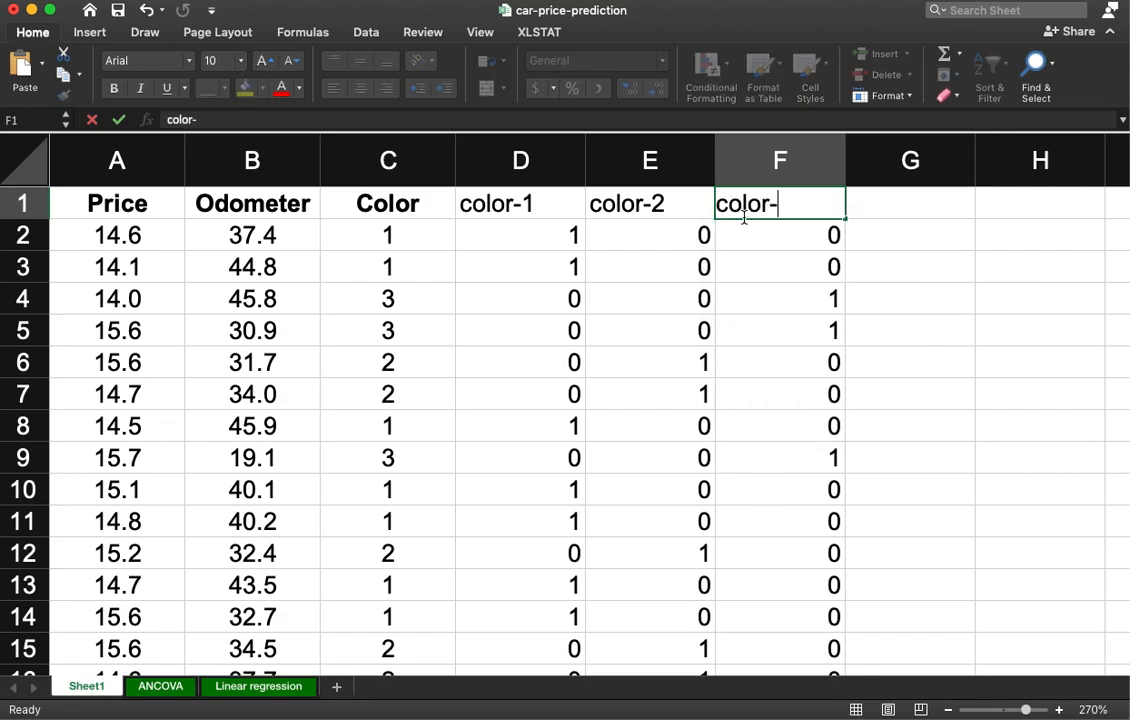
text(3)
key(Return)
- Delete the original Color column so the three dummy columns directly follow Odometer
click(555, 329)
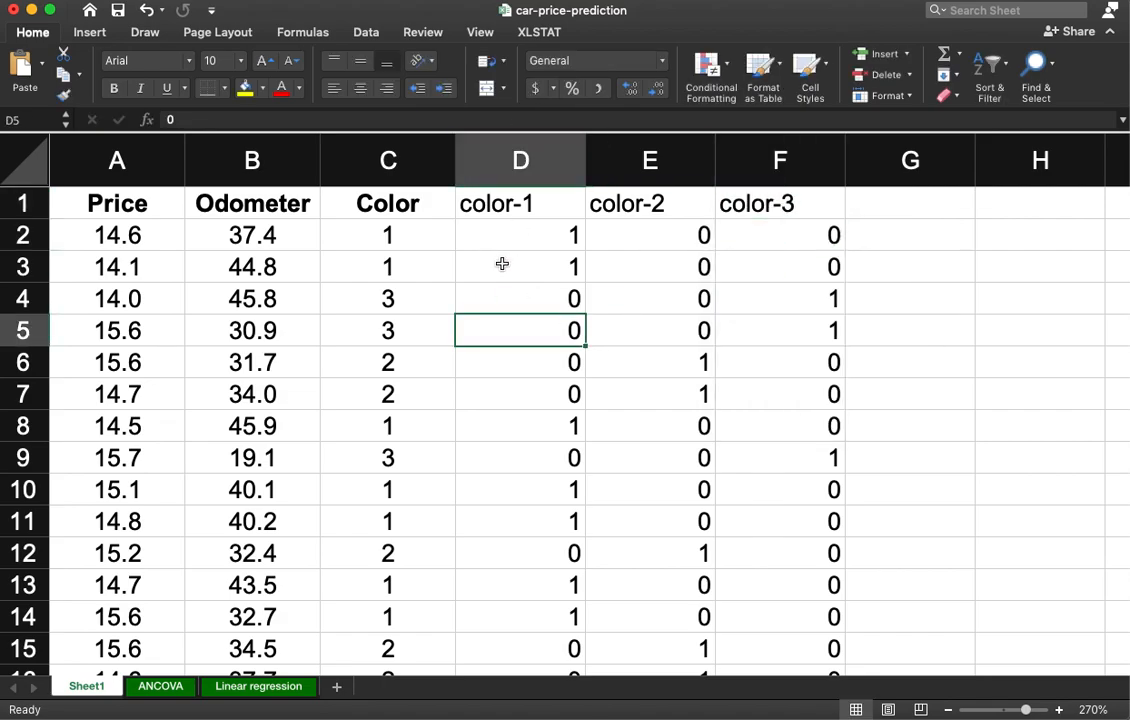
right_click(410, 160)
click(449, 265)
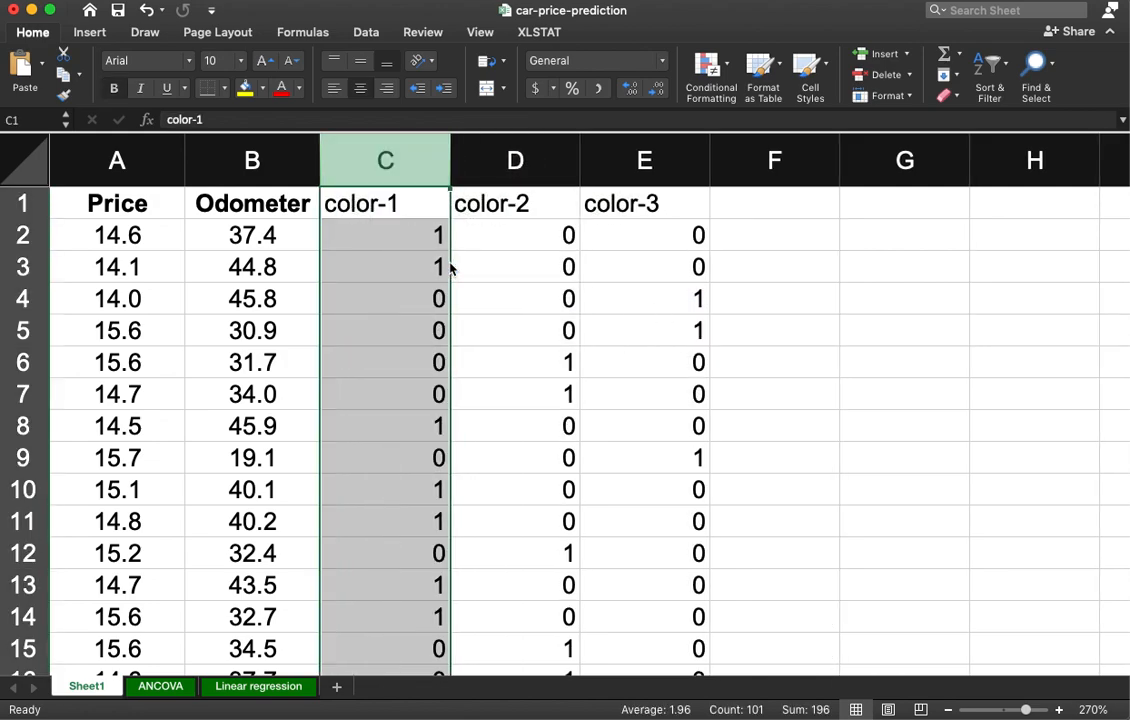
drag(394, 210, 628, 240)
click(612, 300)
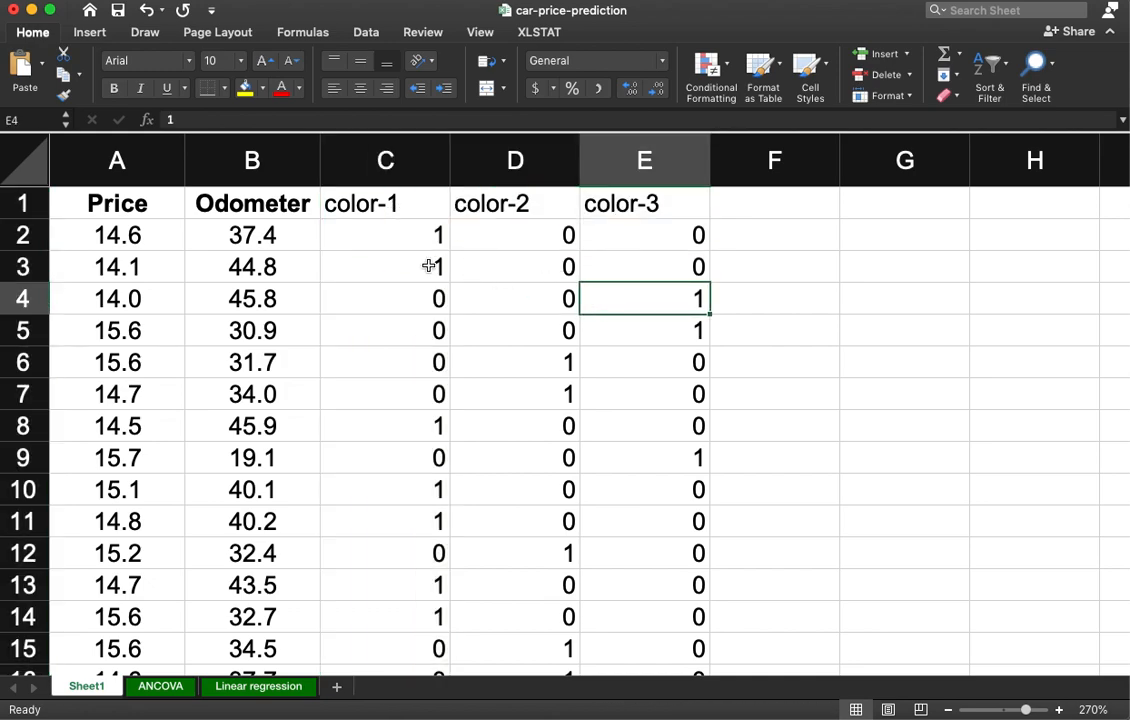
- Start a Regression from the data analysis tools and set its Input Y Range to the Price column, $A$1:$A$101
click(364, 38)
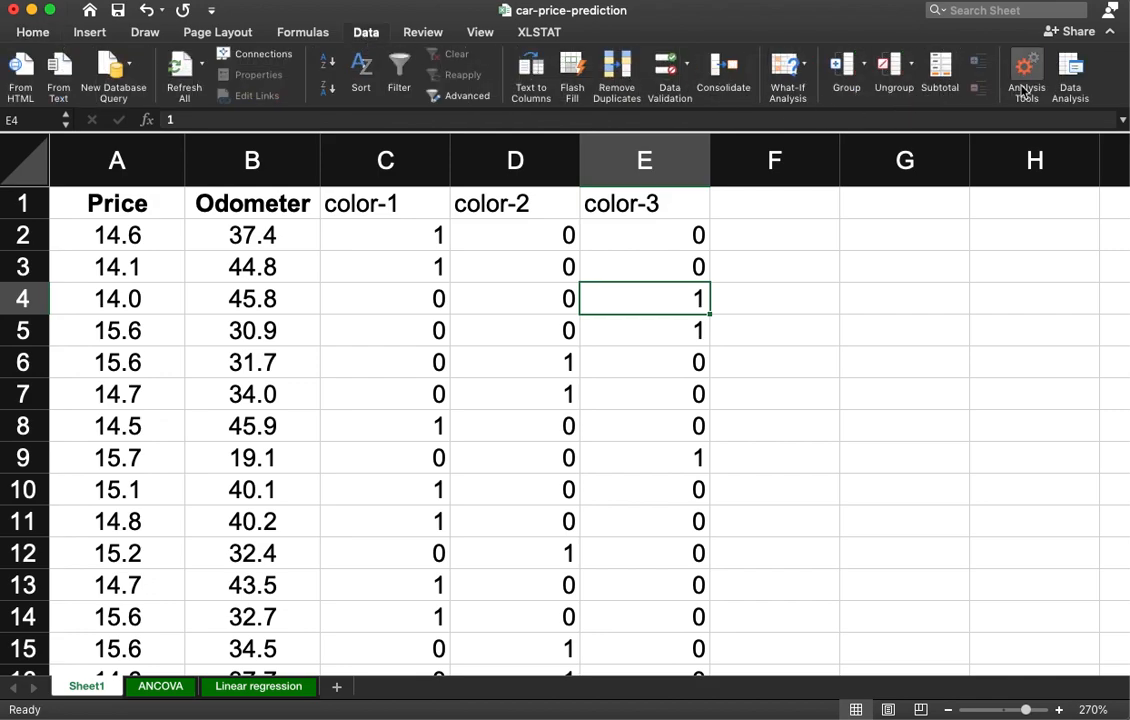
click(1066, 72)
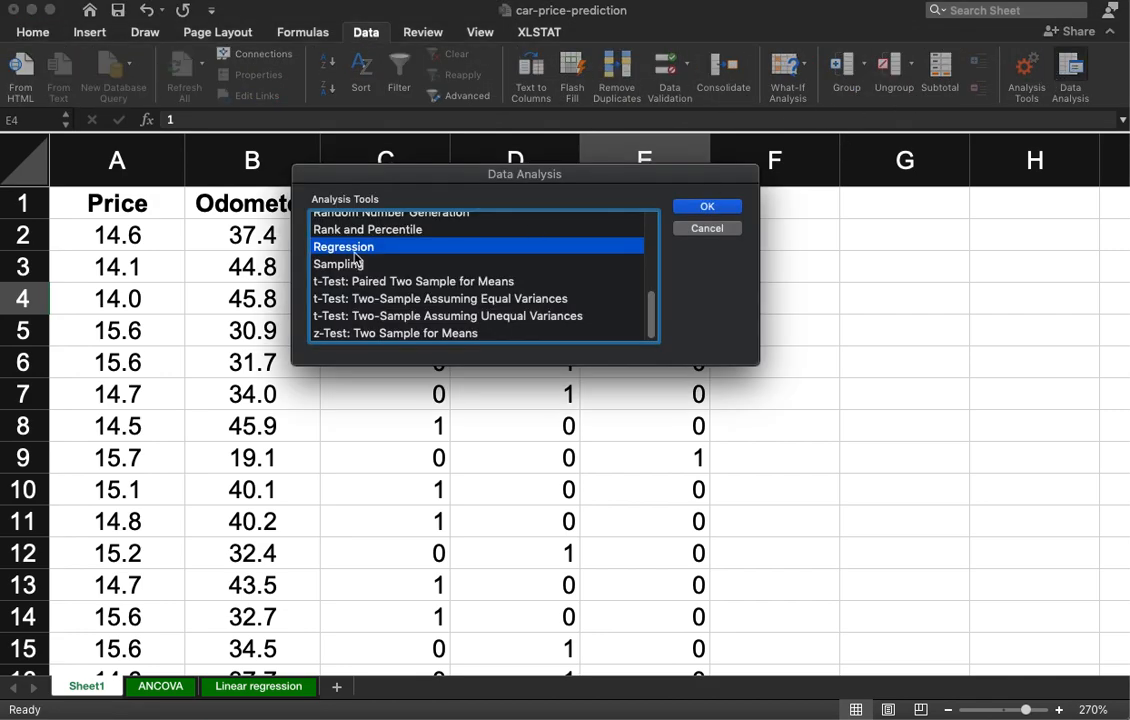
click(707, 207)
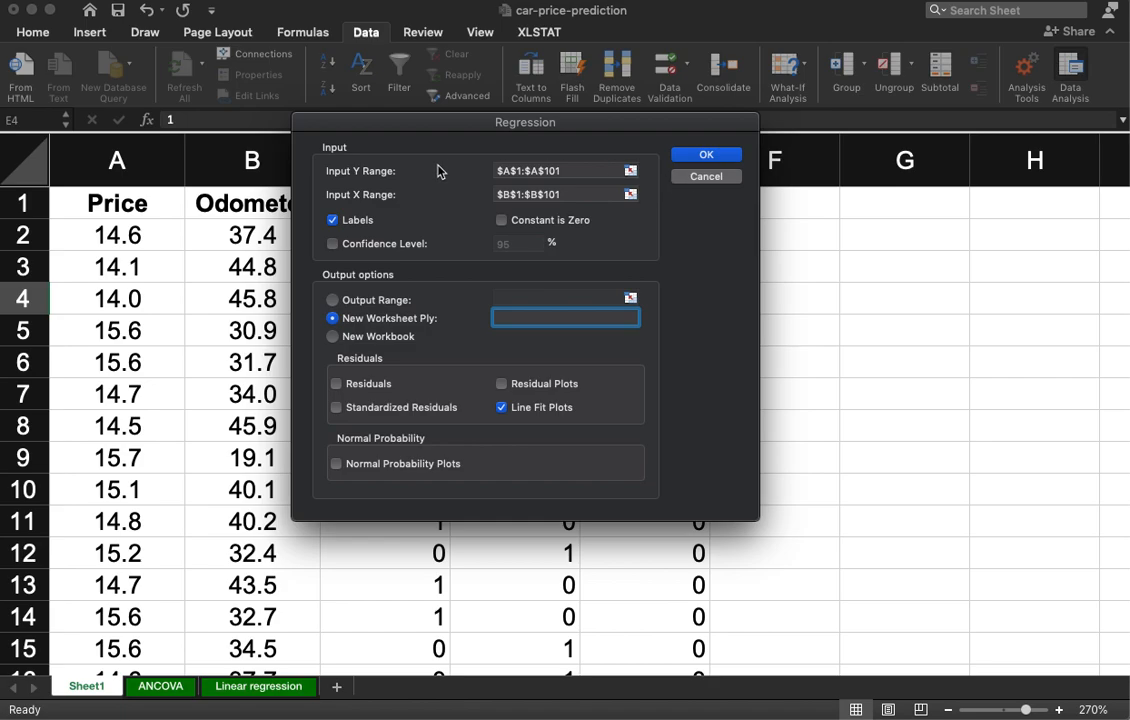
click(631, 174)
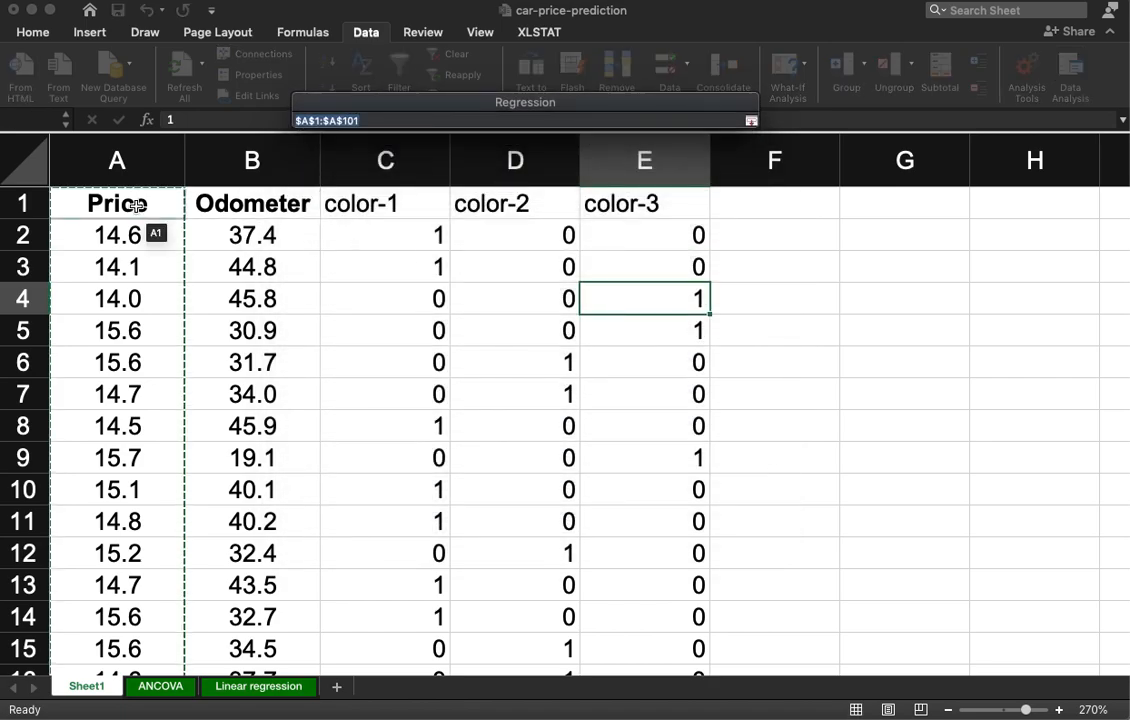
click(123, 203)
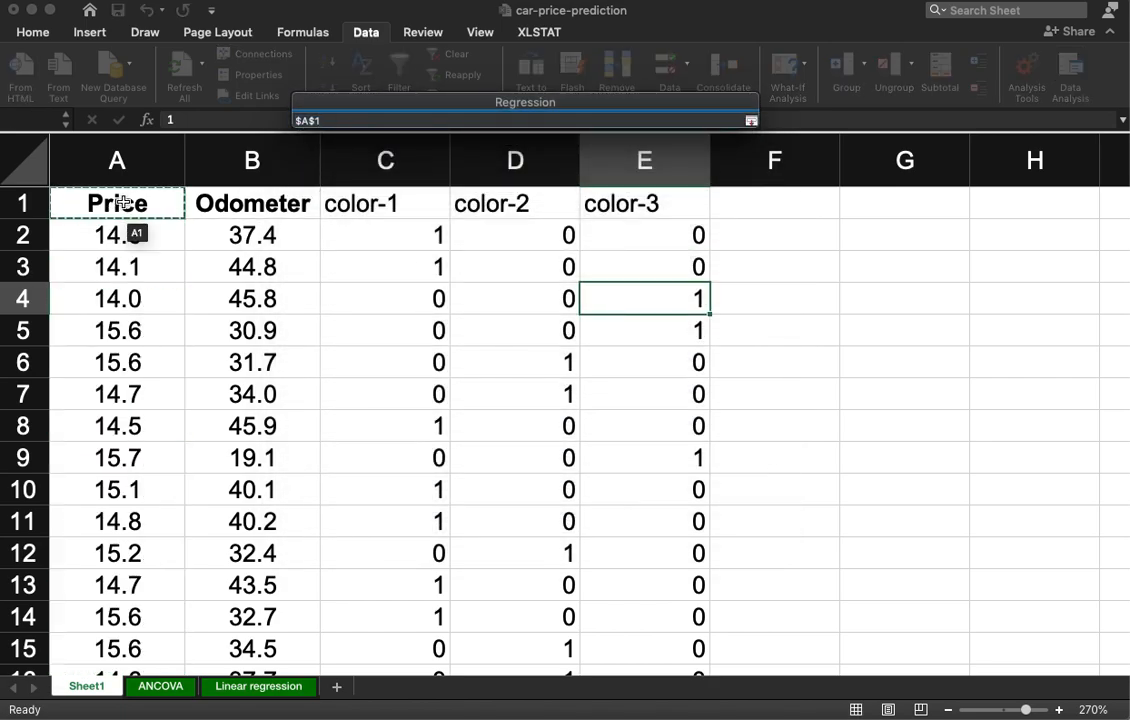
key(ctrl+shift+Down)
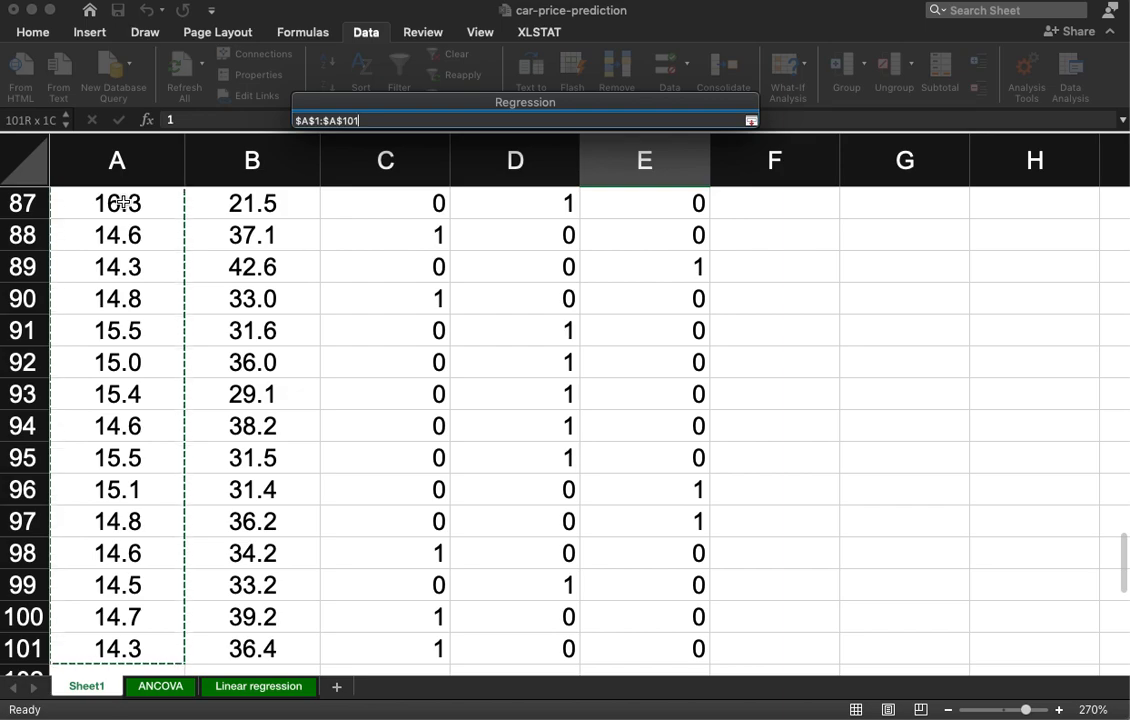
key(Return)
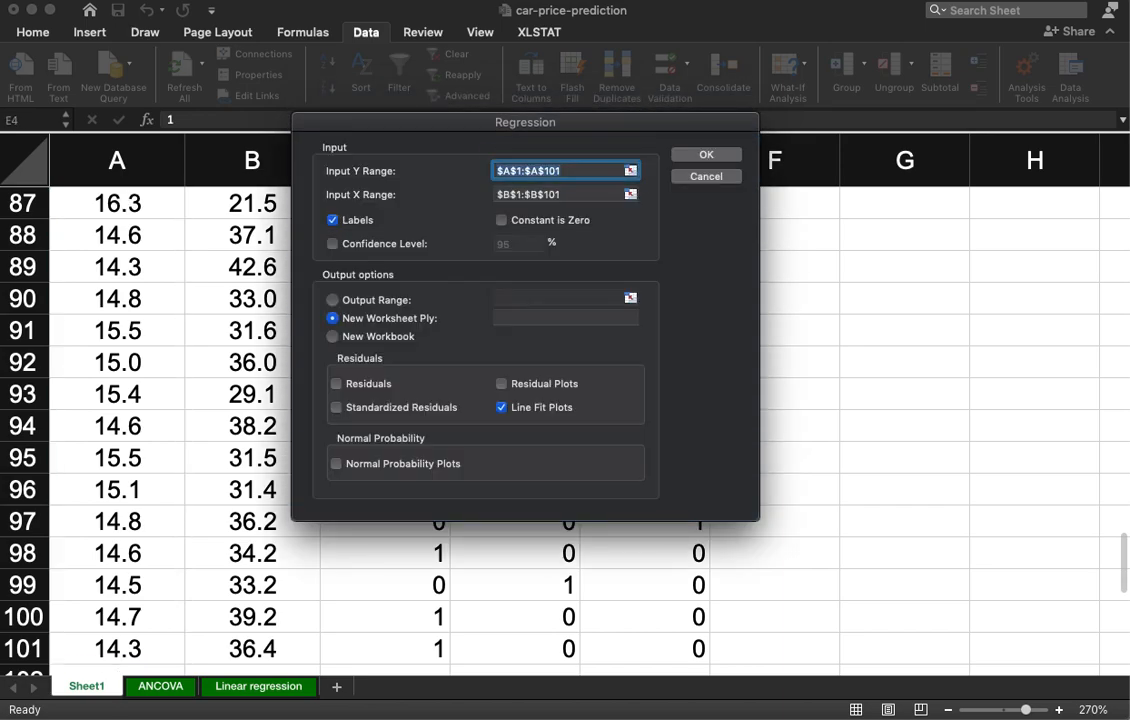
- Set the Input X Range to the Odometer and dummy columns, $B$1:$E$101, and run the regression into a new worksheet
click(631, 195)
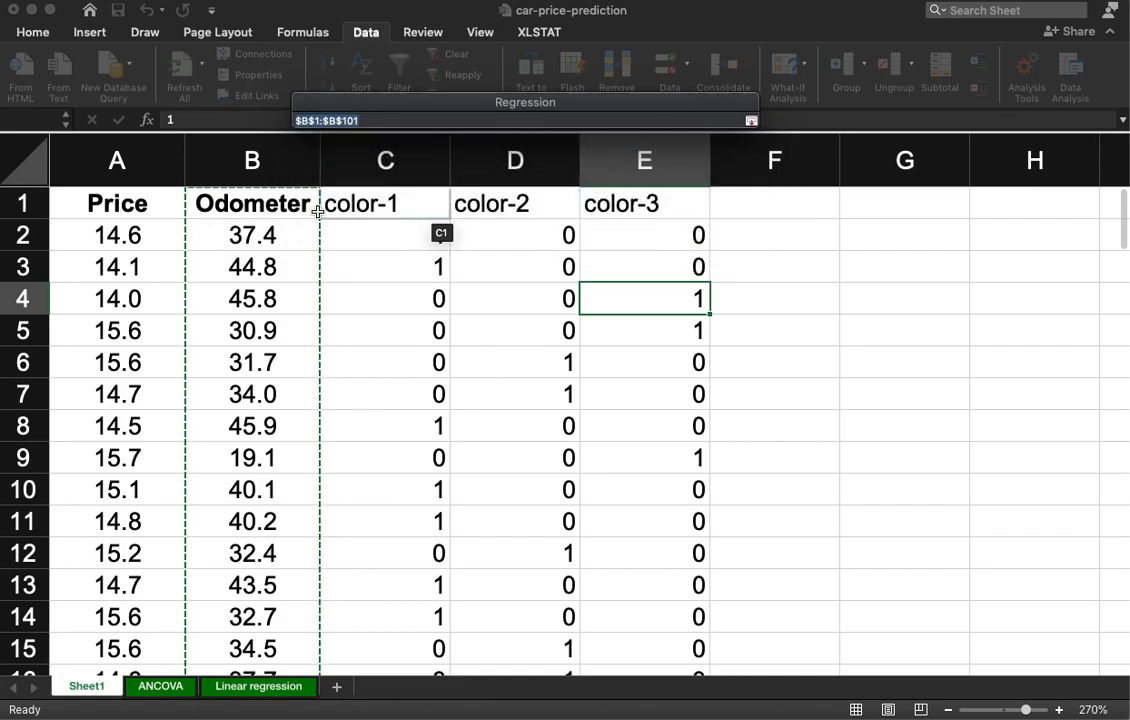
click(237, 204)
key(ctrl+shift+Right)
key(ctrl+shift+Down)
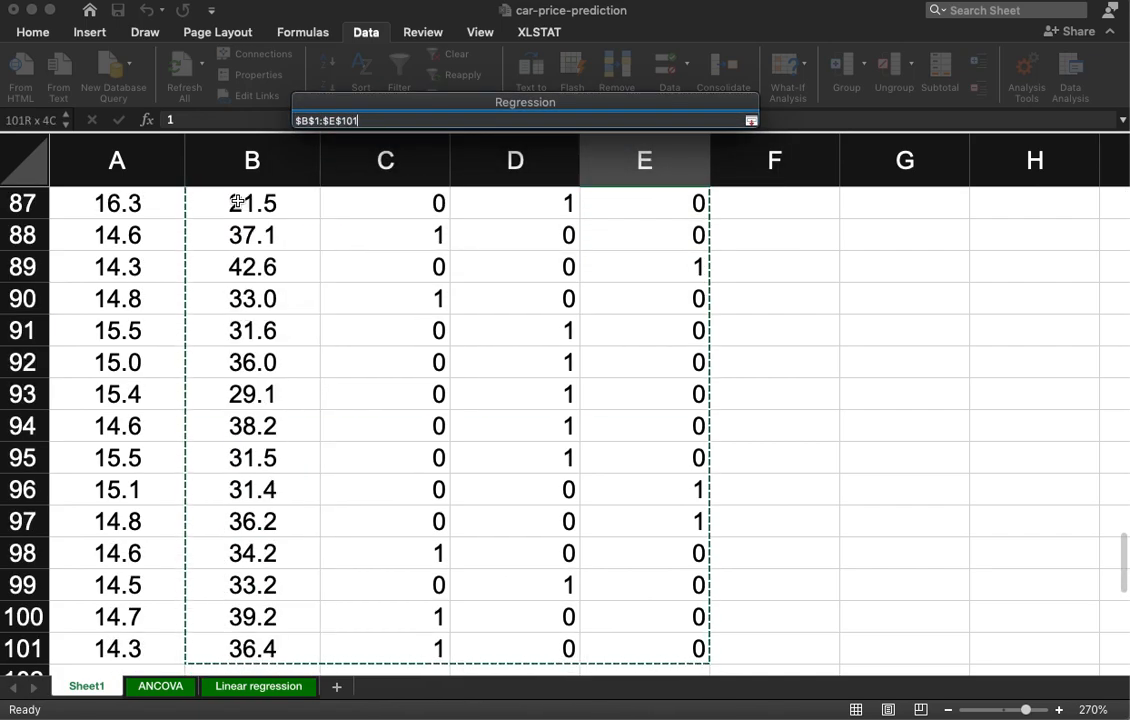
key(Return)
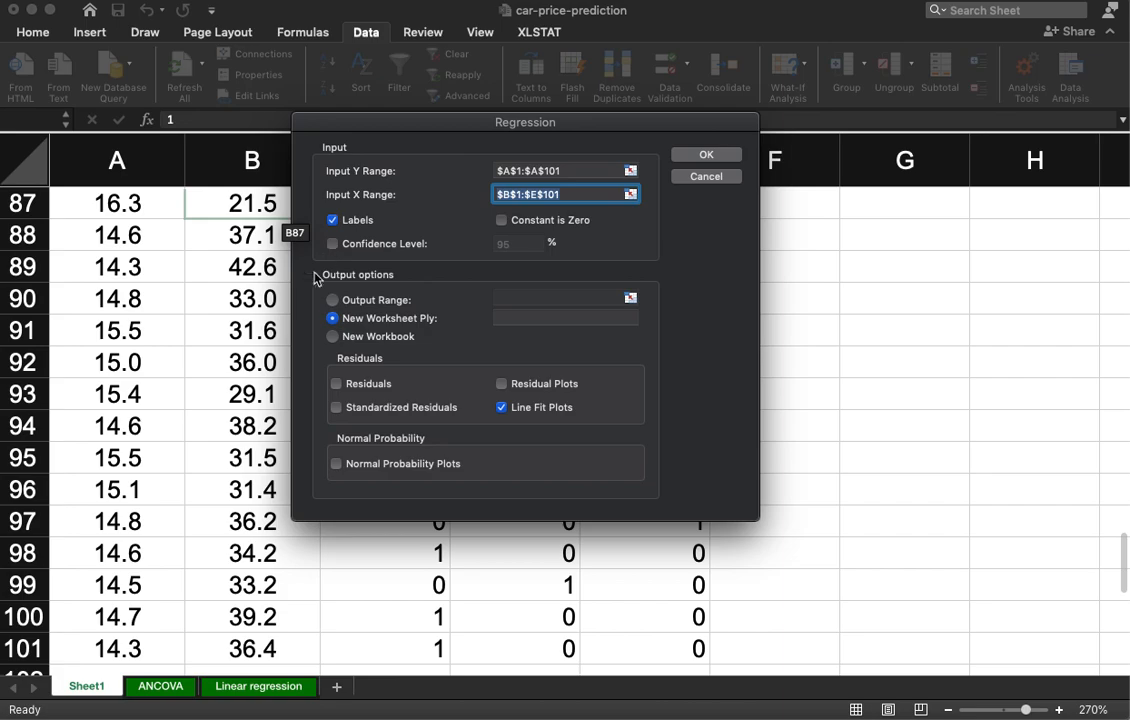
click(718, 156)
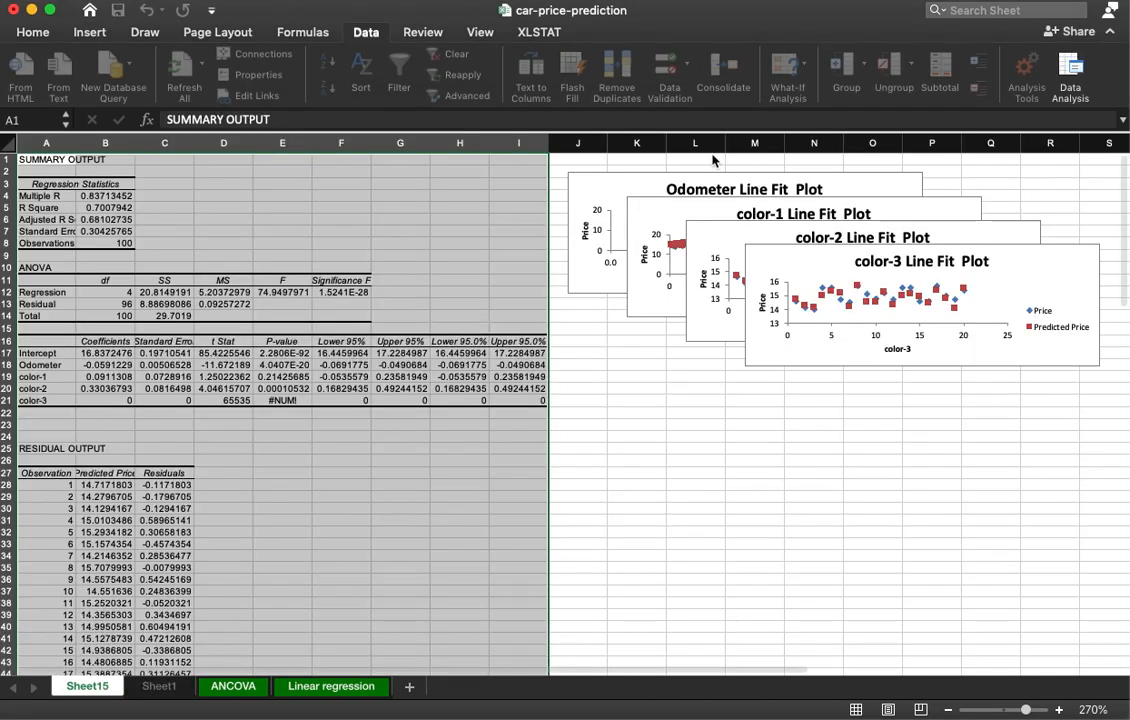
- Spread the four overlapping line fit plots into a vertical stack in the order Odometer, color-1, color-2, color-3
click(251, 460)
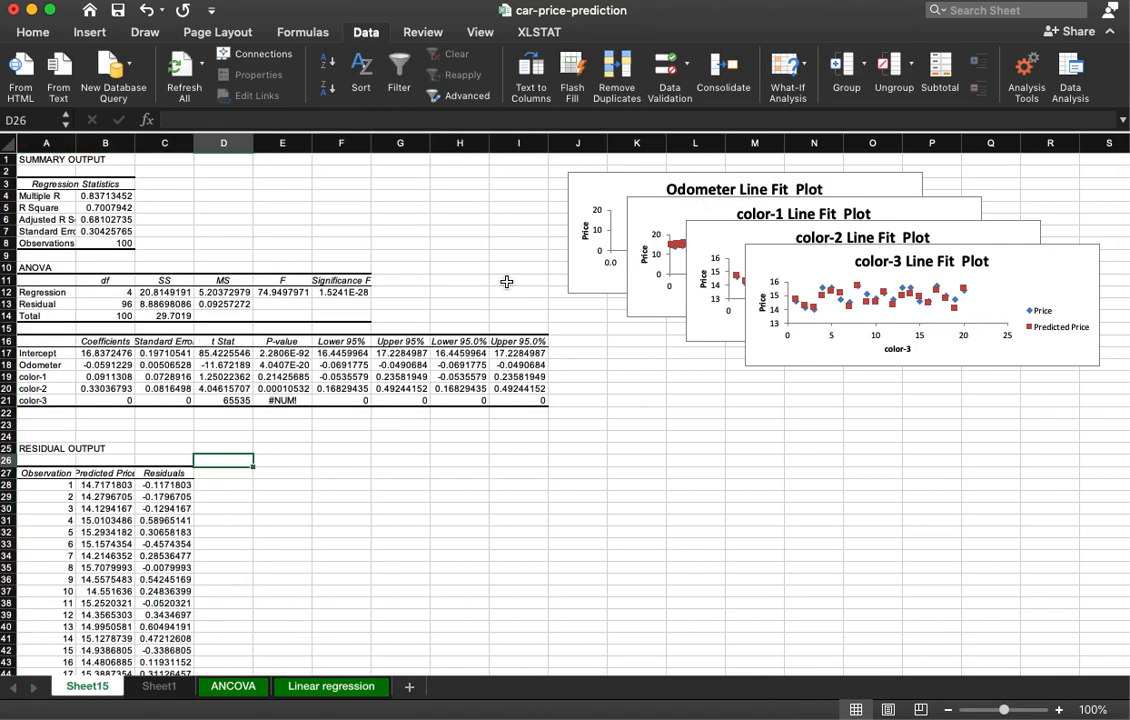
drag(1049, 258, 1020, 485)
drag(976, 240, 988, 388)
drag(901, 280, 945, 360)
drag(878, 210, 974, 193)
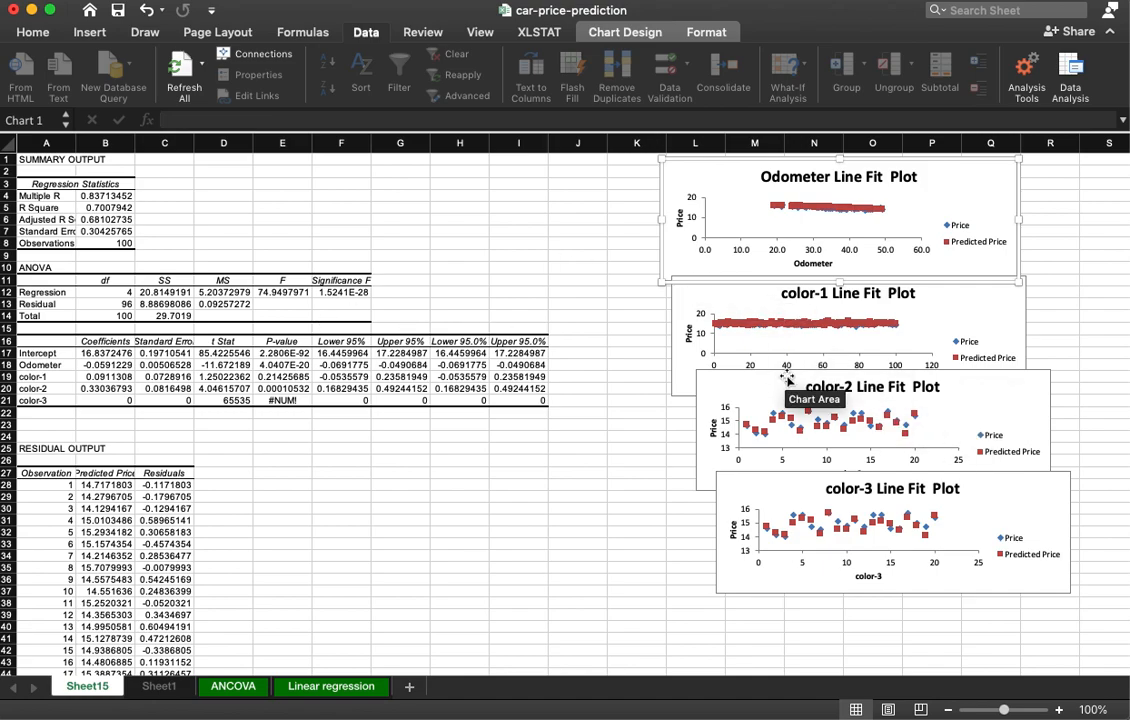
click(445, 220)
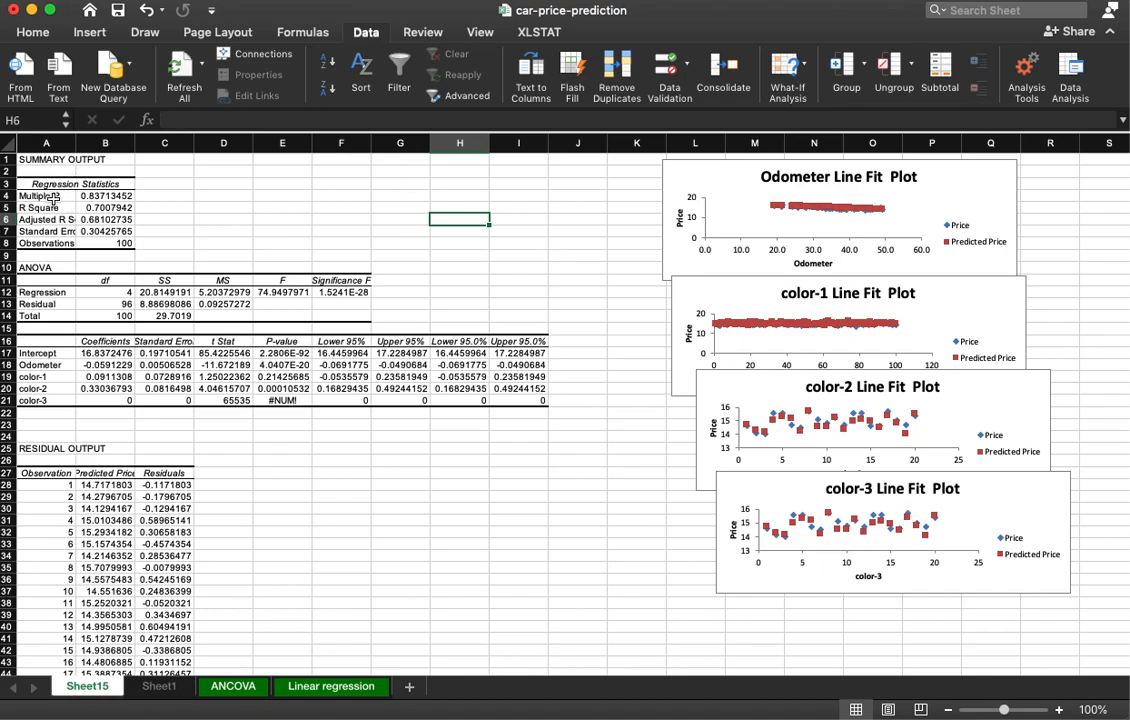
- Examine the R Square, the ANOVA F value and the t Stat column of the coefficients in the regression output
click(112, 205)
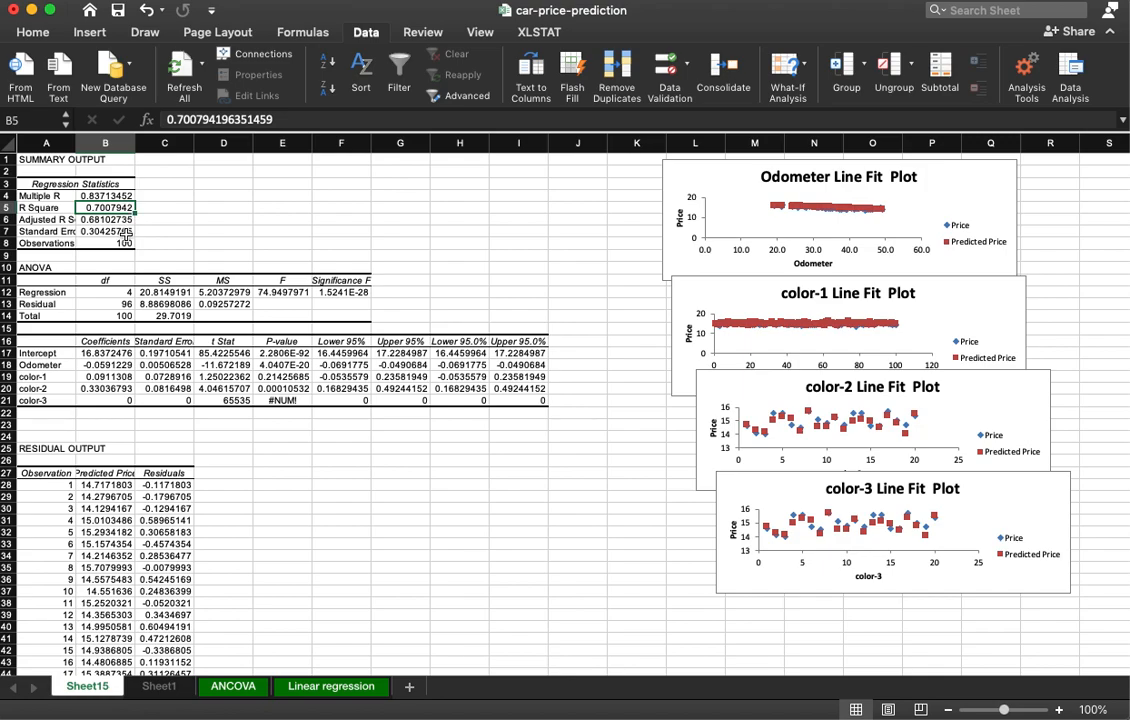
click(280, 292)
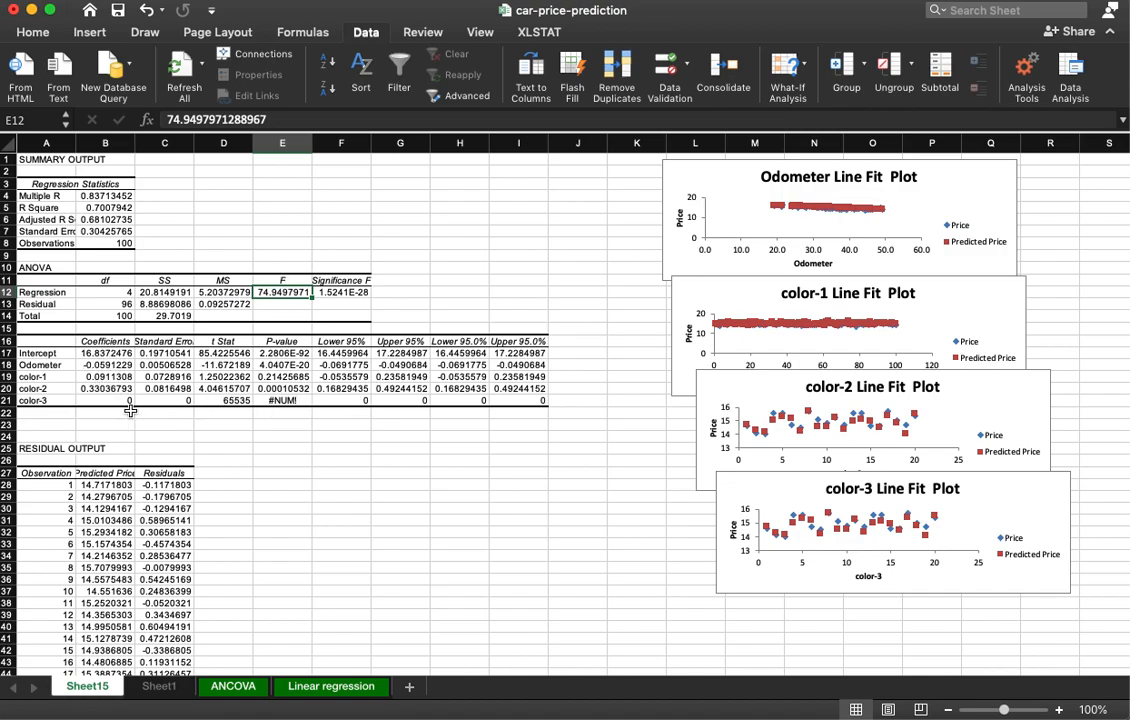
drag(228, 353, 228, 400)
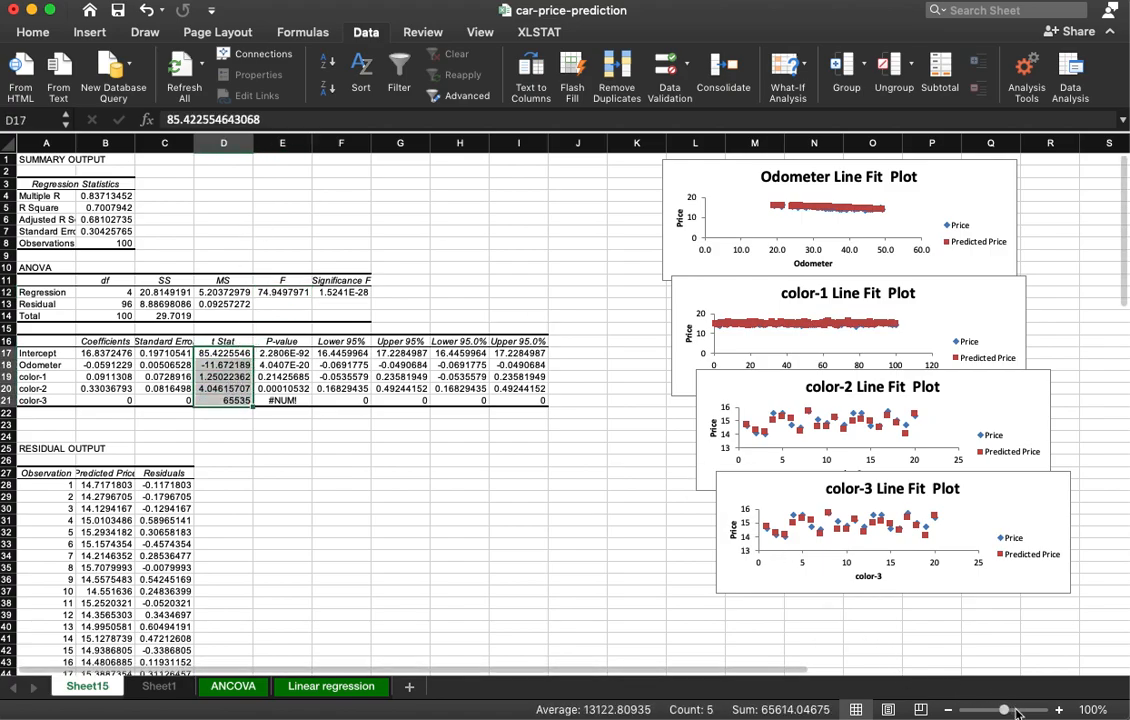
drag(1004, 710, 1014, 710)
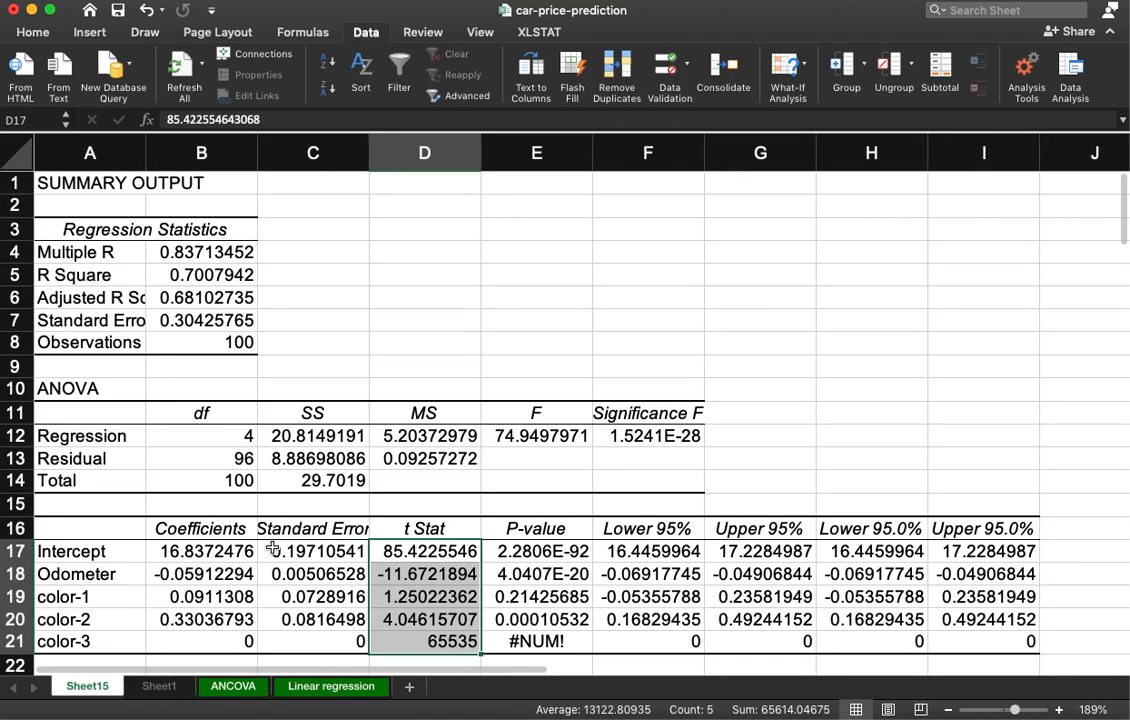
scroll(337, 537, down, 2)
scroll(337, 537, down, 1)
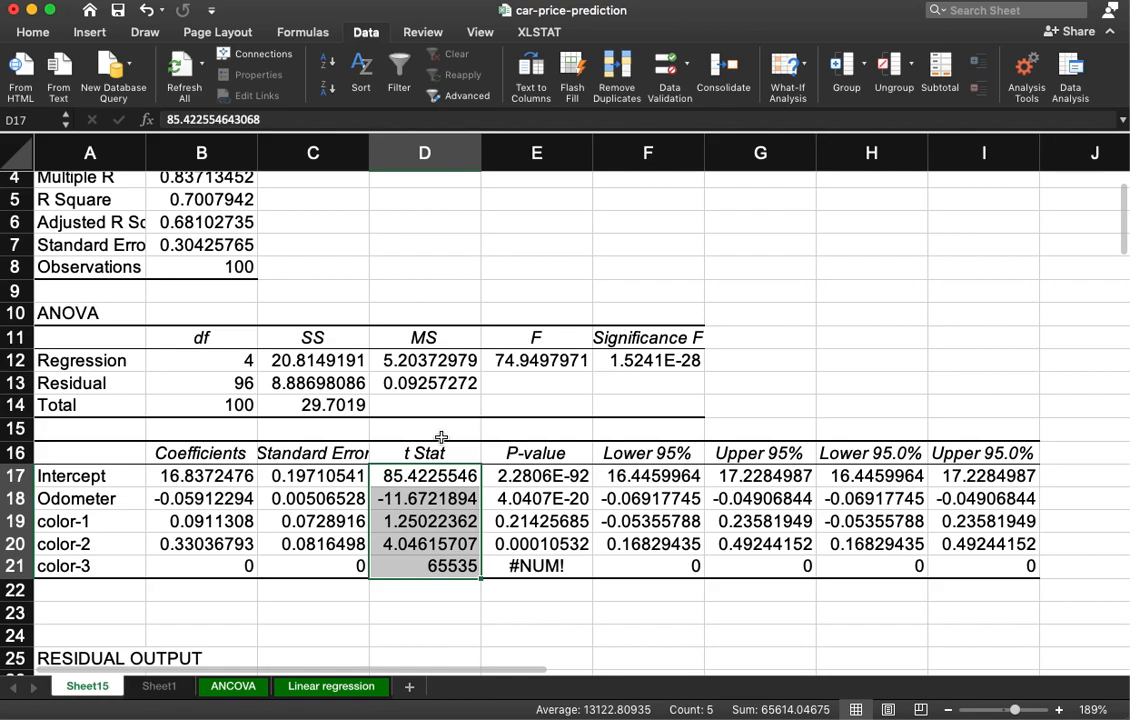
click(432, 589)
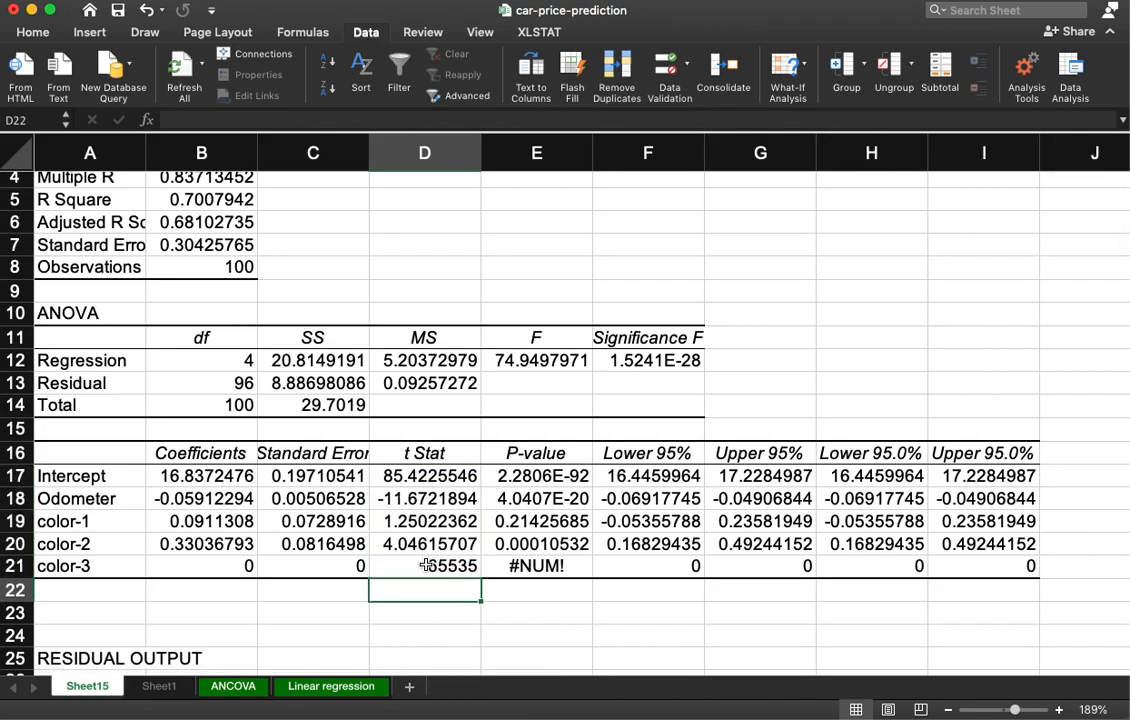
- Compare the coefficients, t Stats and P-values in the color-1, color-2 and color-3 rows of the coefficient table
drag(95, 522, 449, 524)
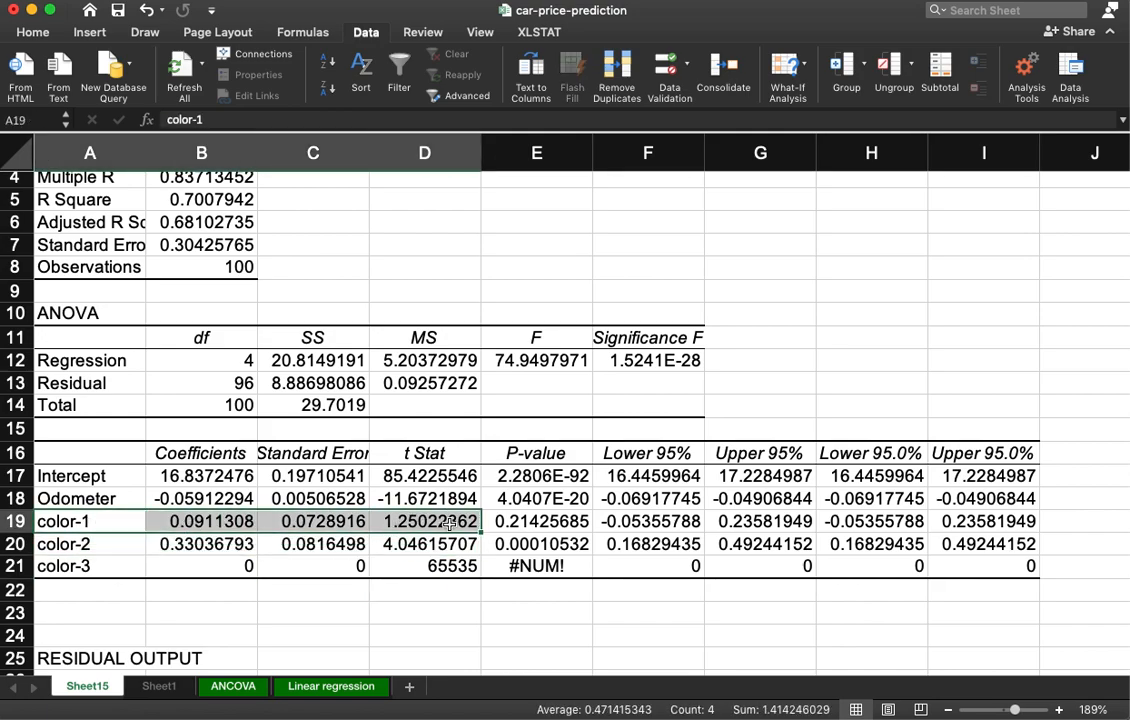
click(449, 524)
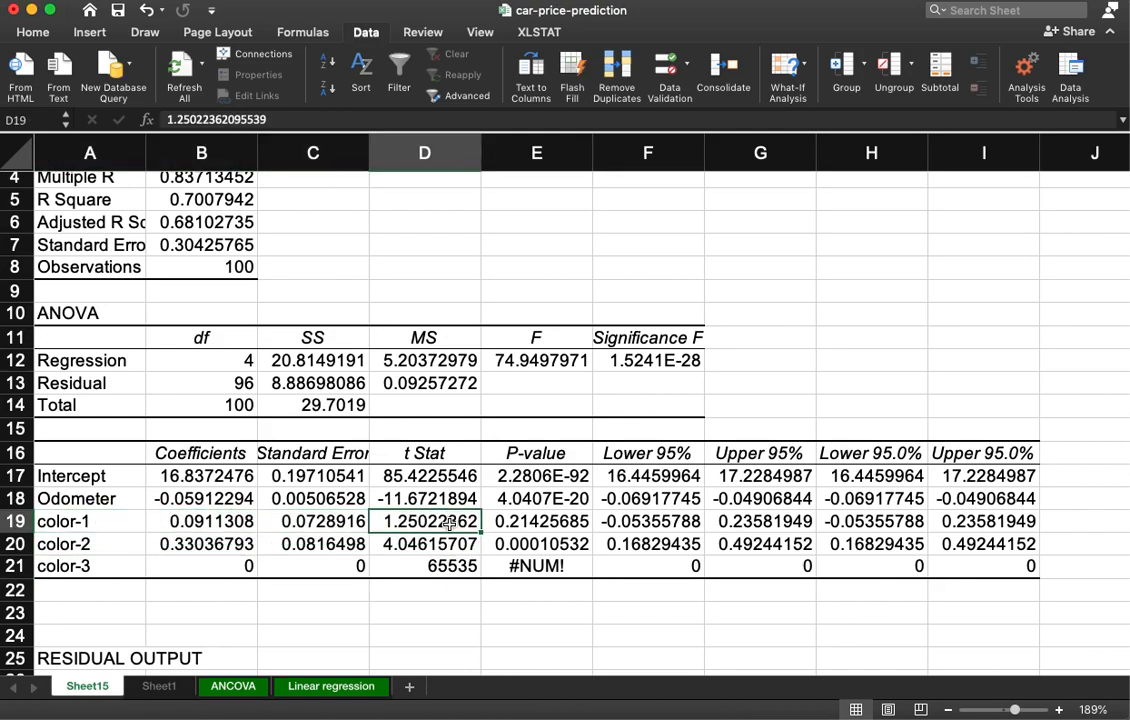
click(533, 524)
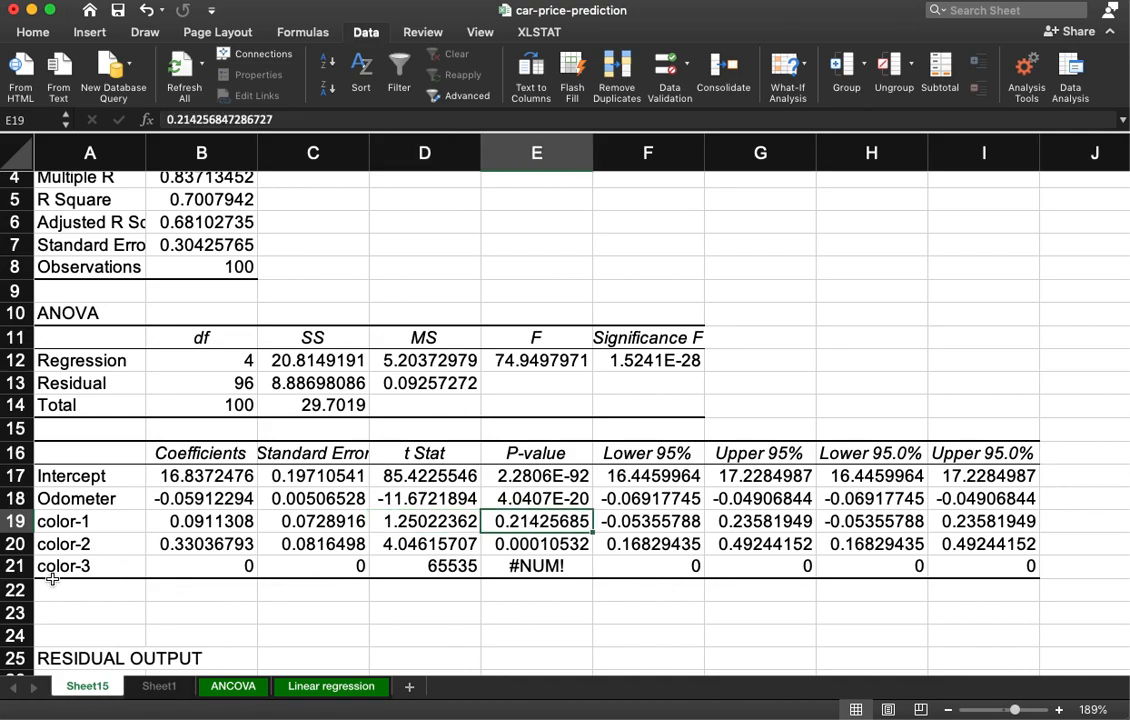
click(213, 566)
drag(213, 566, 568, 563)
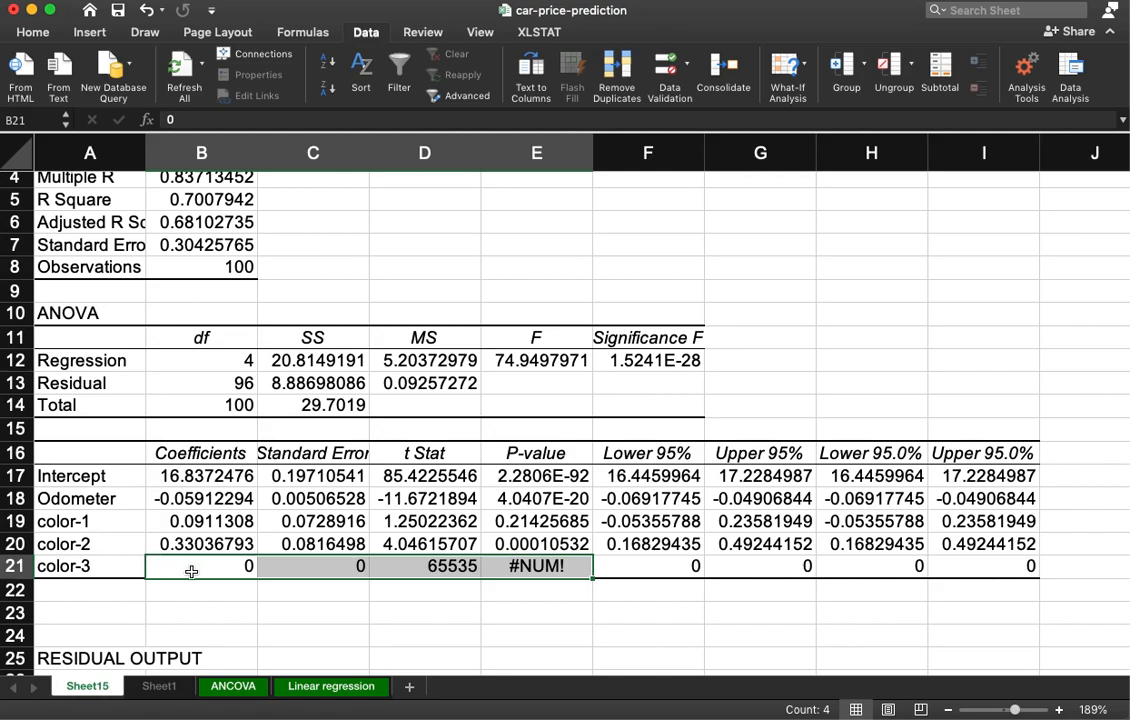
click(232, 568)
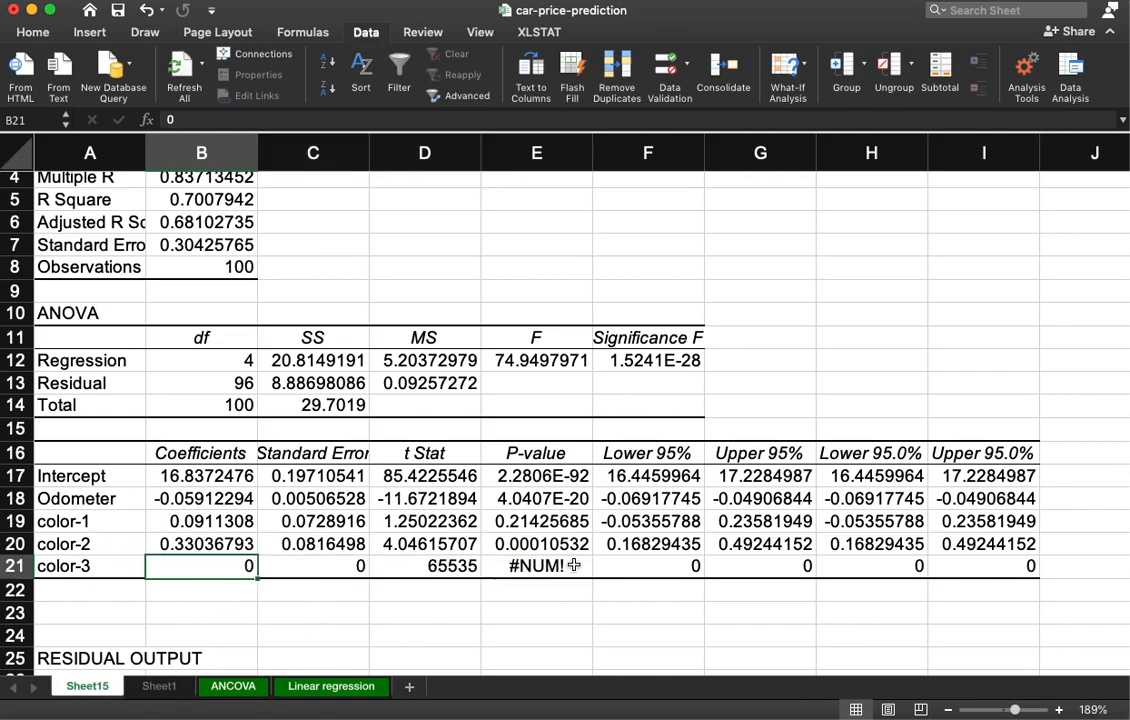
click(119, 524)
drag(119, 524, 120, 540)
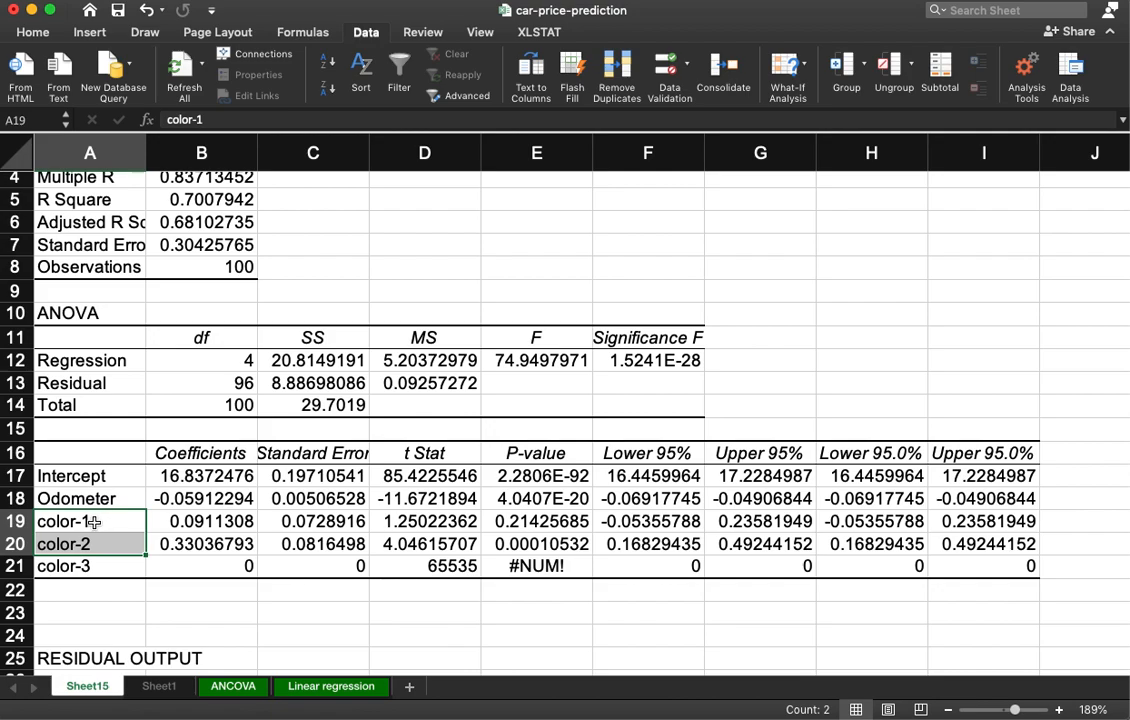
click(120, 524)
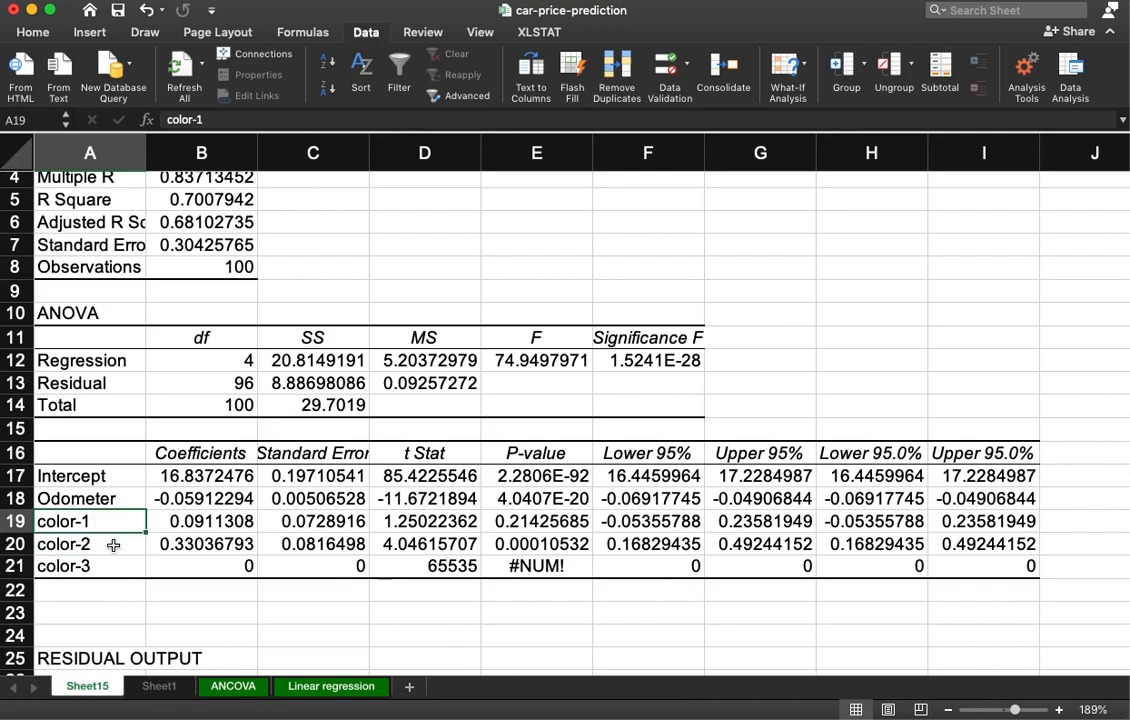
click(109, 546)
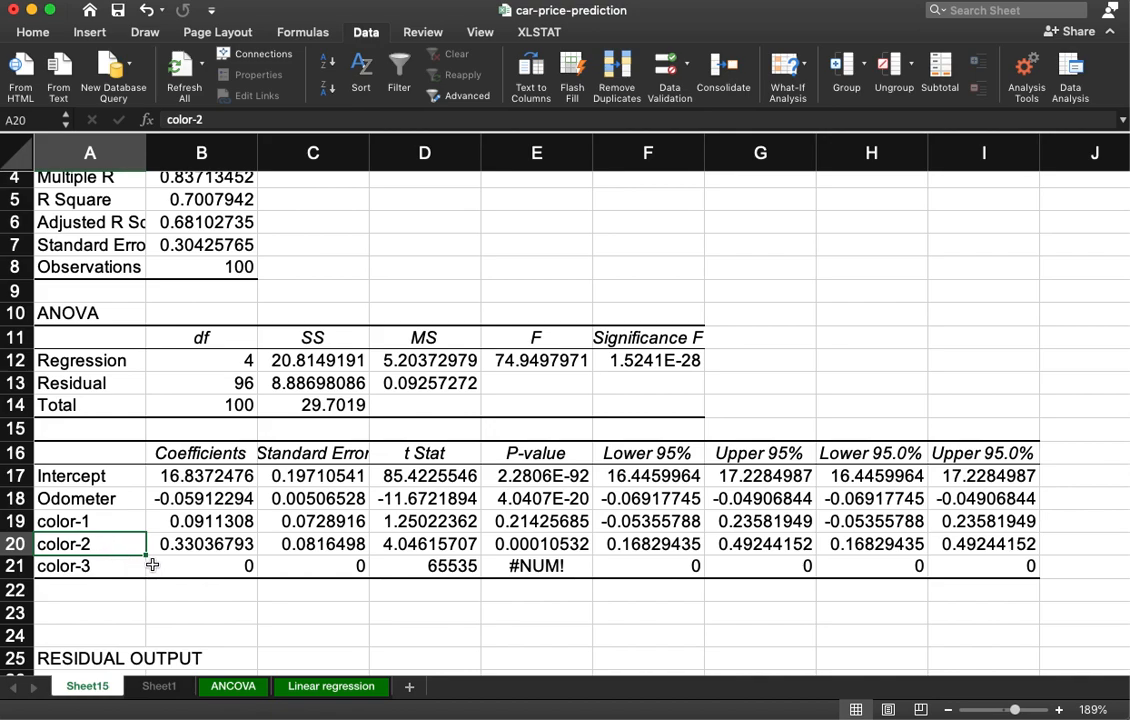
click(106, 519)
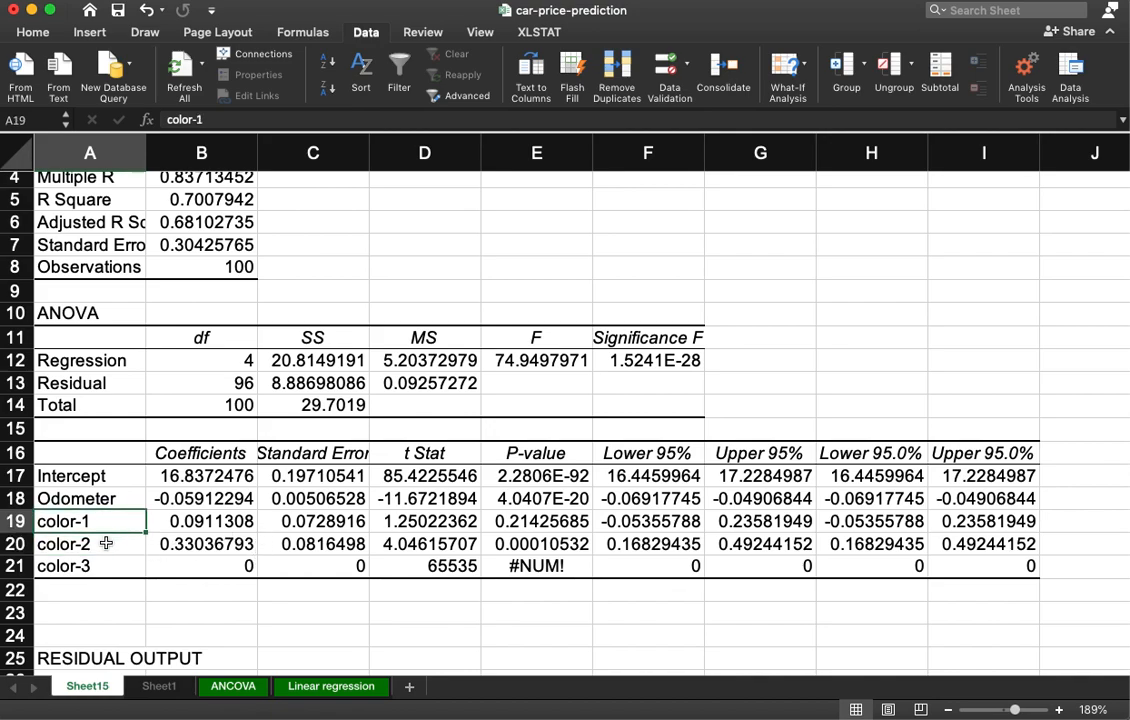
- Examine the color-2 and color-3 rows of the coefficient table, including the coefficient, standard error and t Stat of color-3
click(103, 543)
click(112, 570)
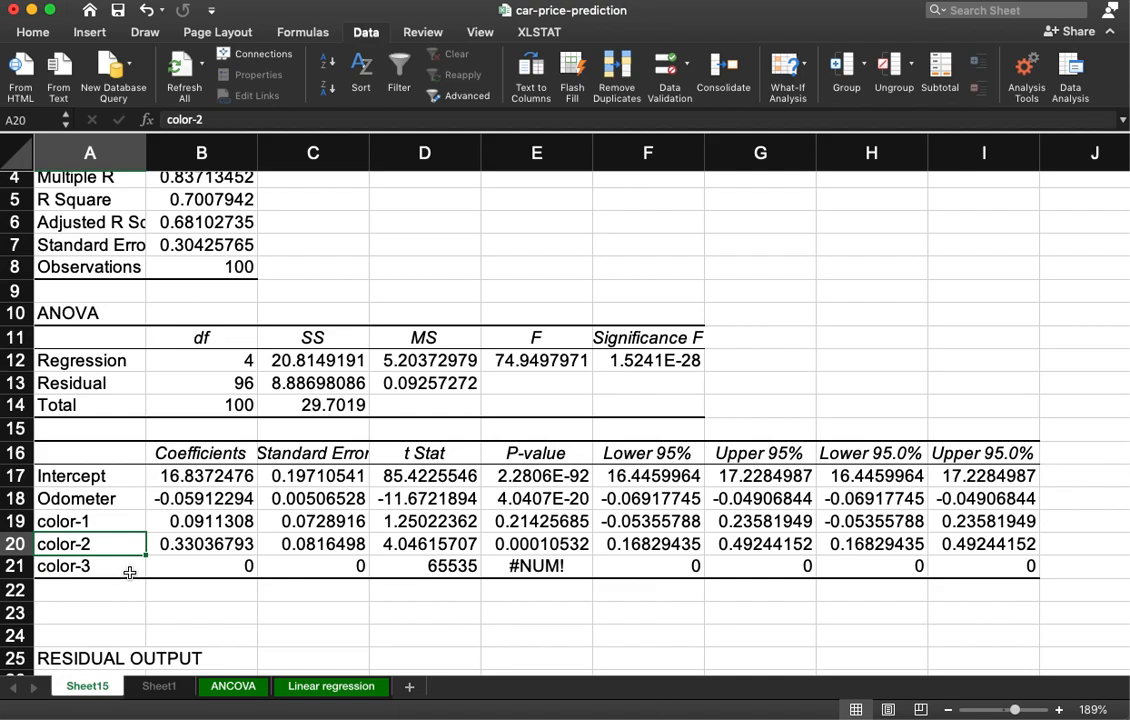
drag(163, 568, 432, 567)
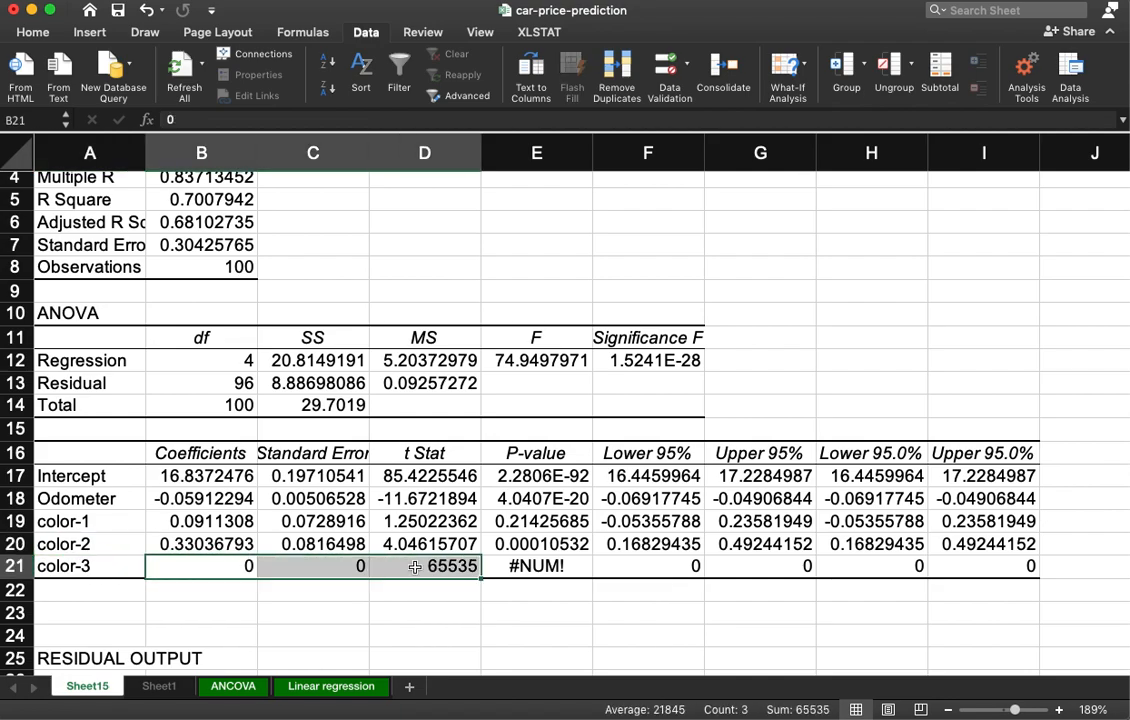
click(207, 613)
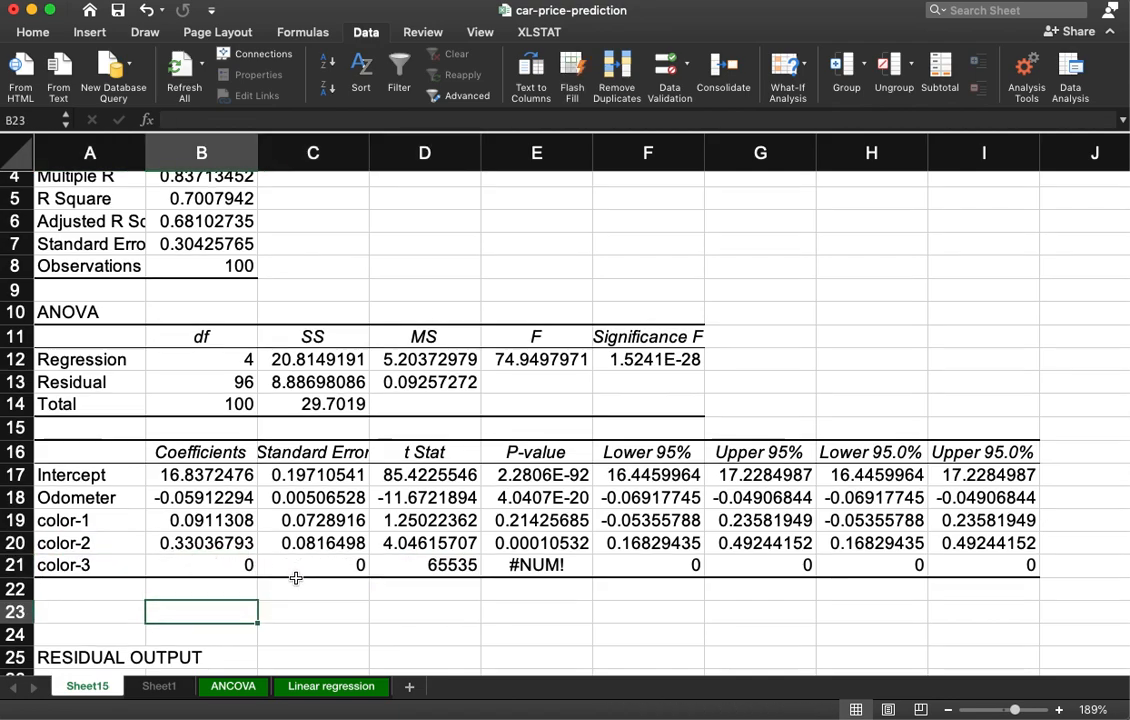
scroll(232, 496, down, 1)
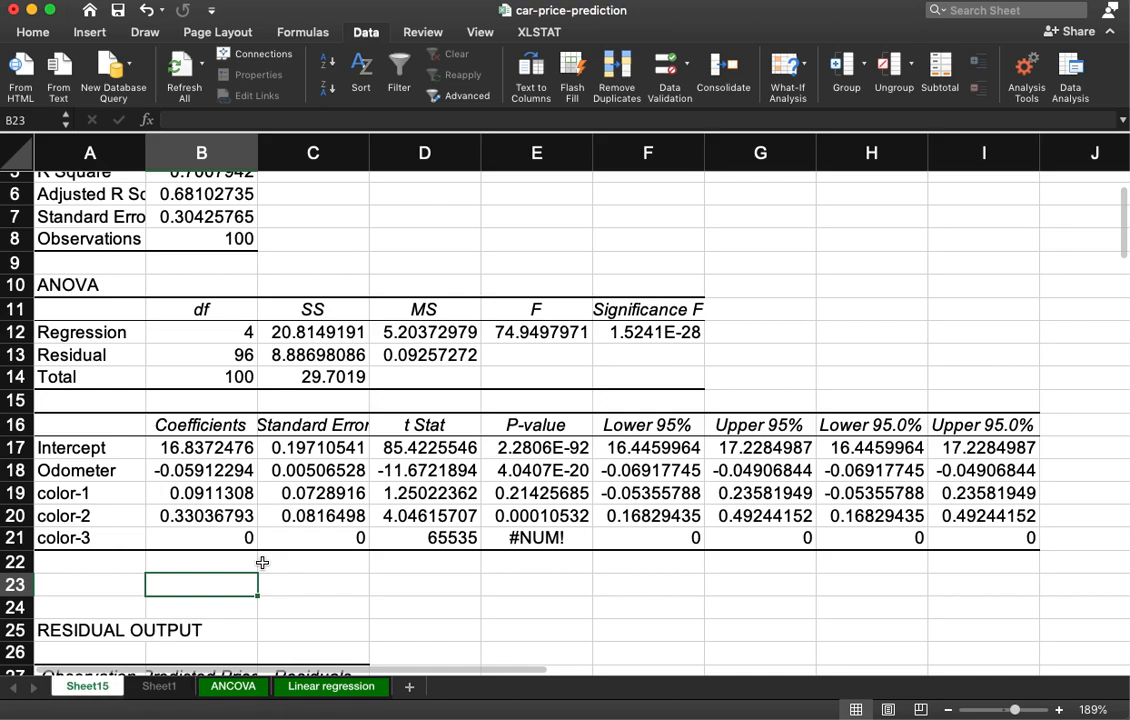
- Read through the Coefficients column from the intercept to color-3, focusing on the coefficients of color-1 and color-2
drag(214, 449, 205, 538)
click(214, 426)
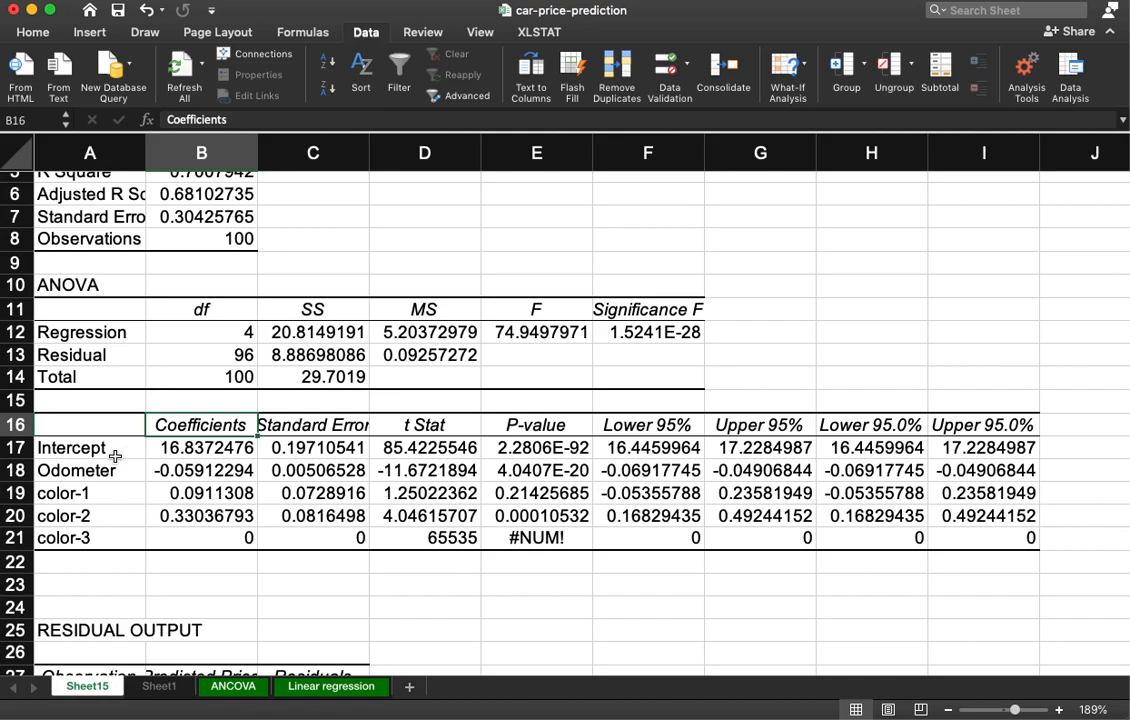
click(83, 454)
click(101, 469)
click(111, 496)
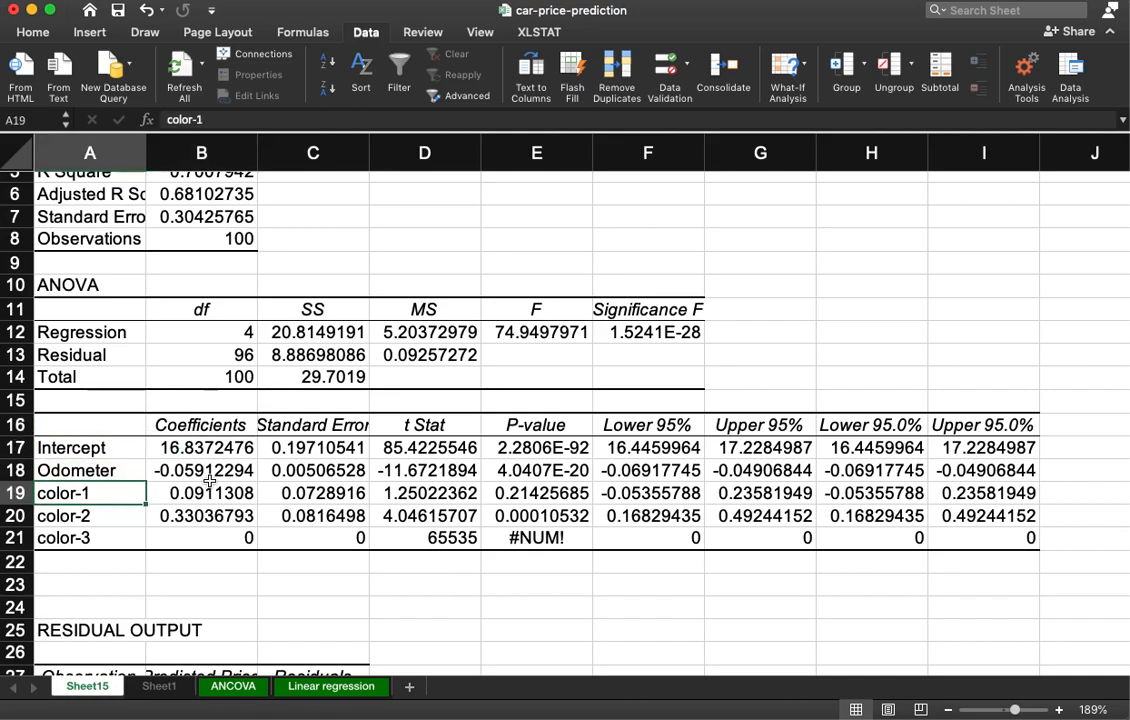
click(183, 427)
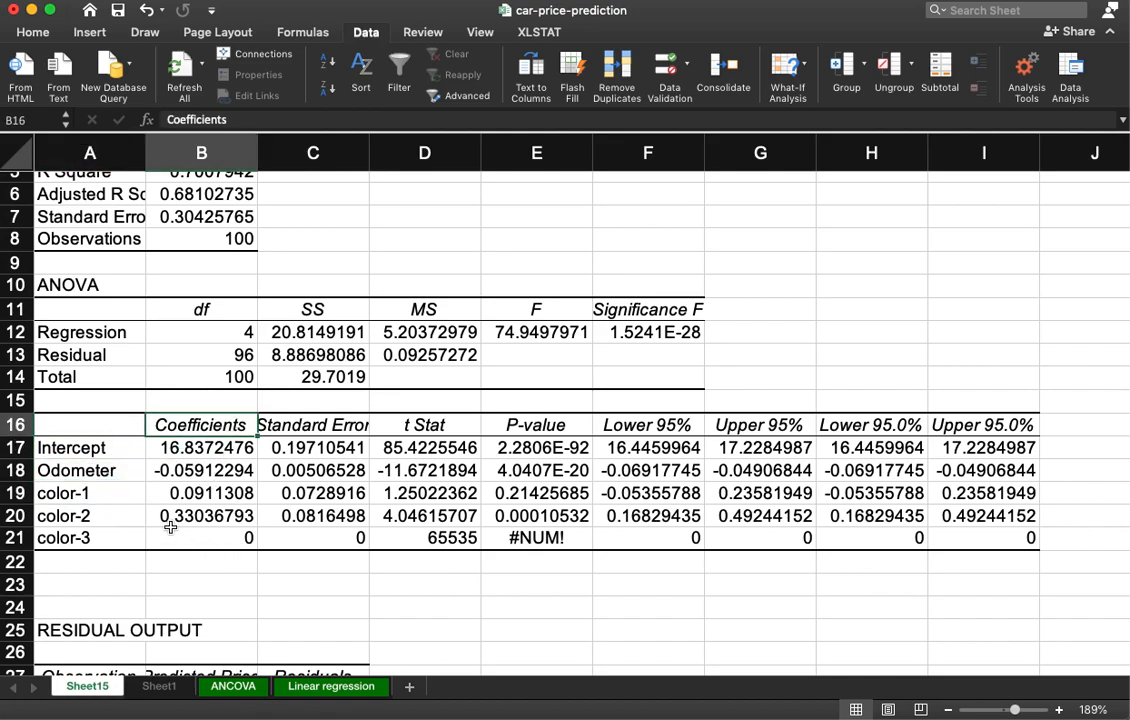
click(118, 494)
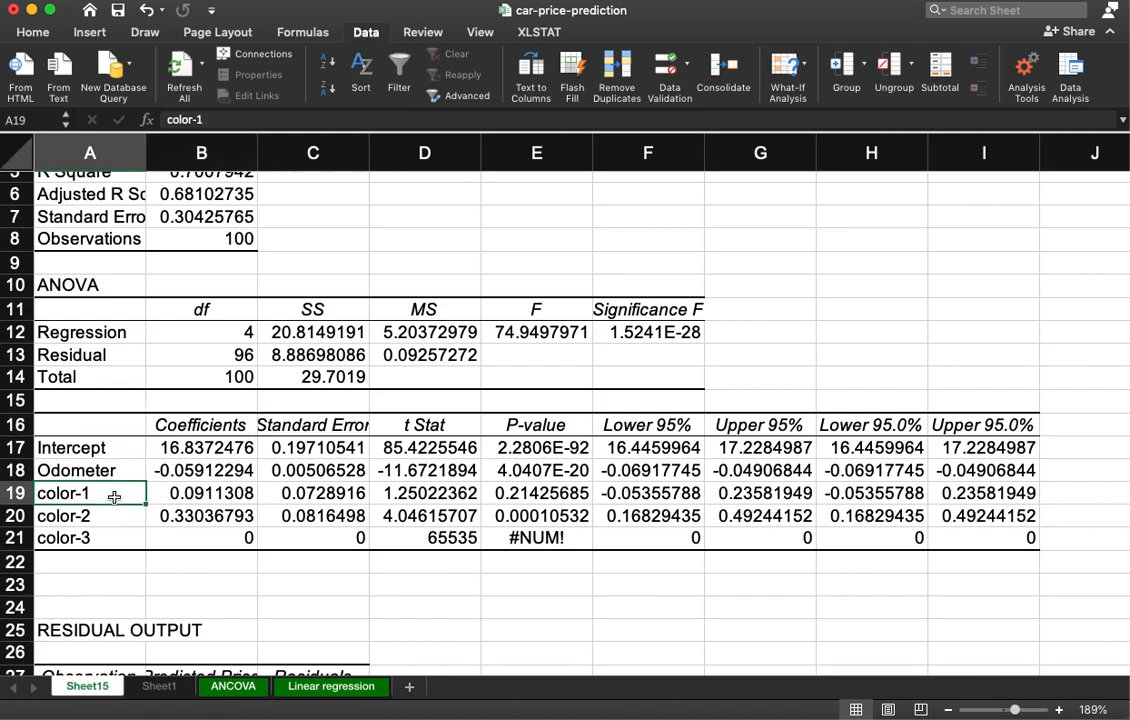
click(192, 496)
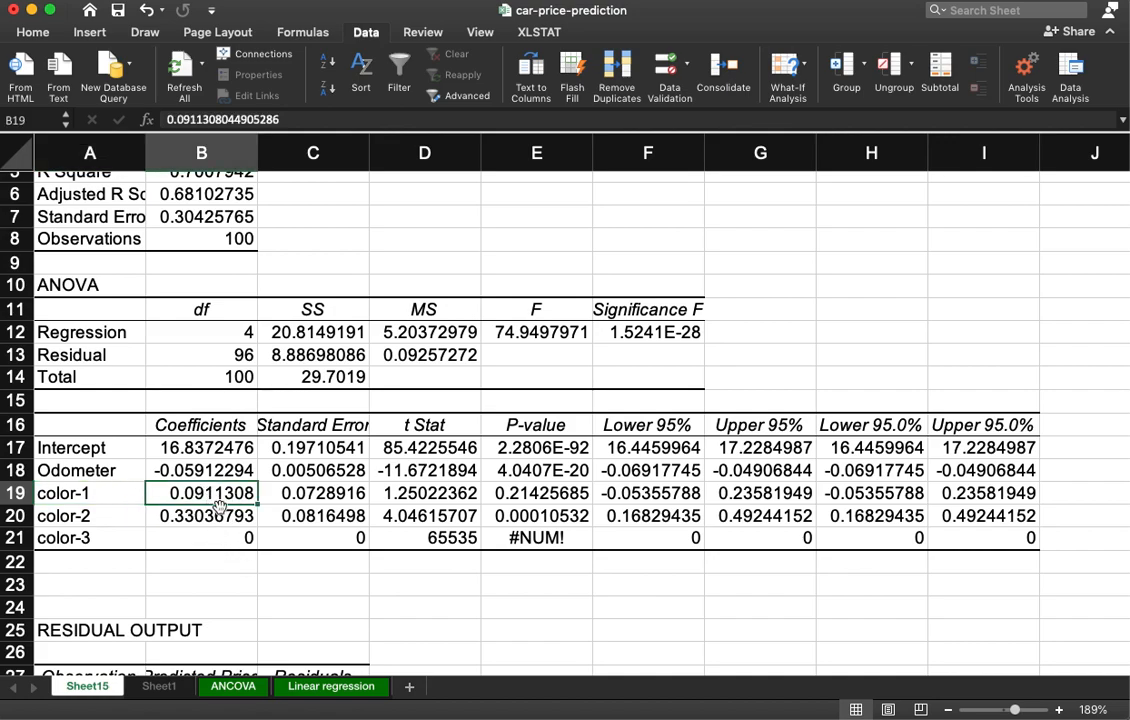
click(108, 518)
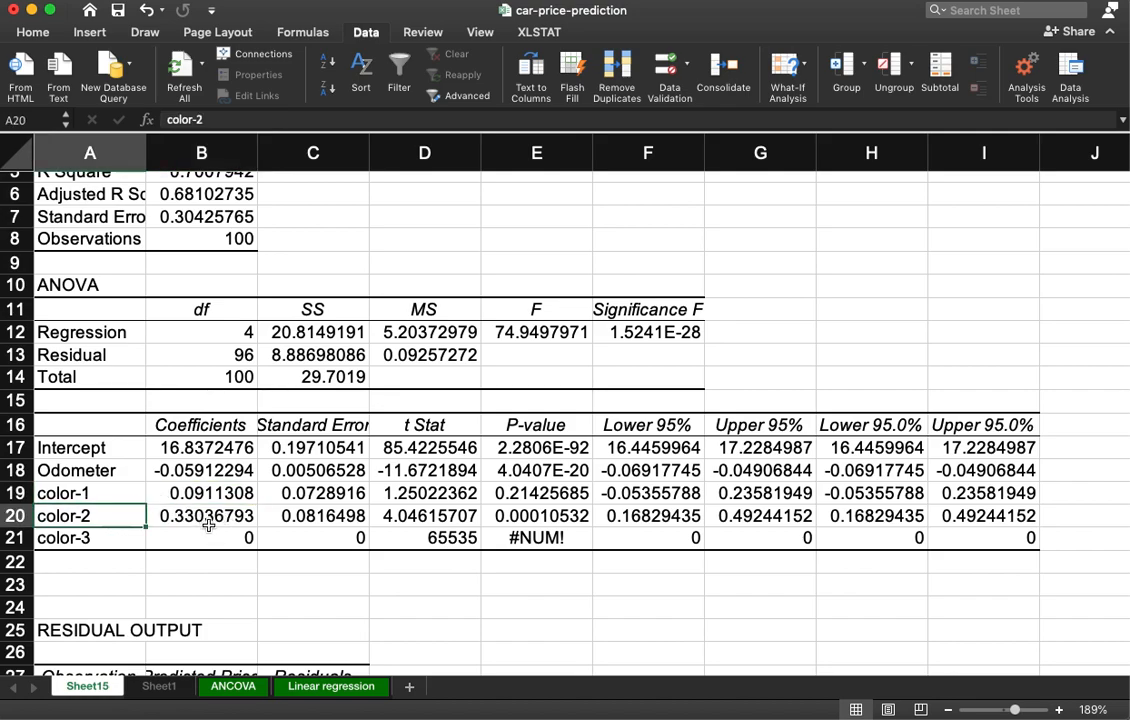
click(197, 517)
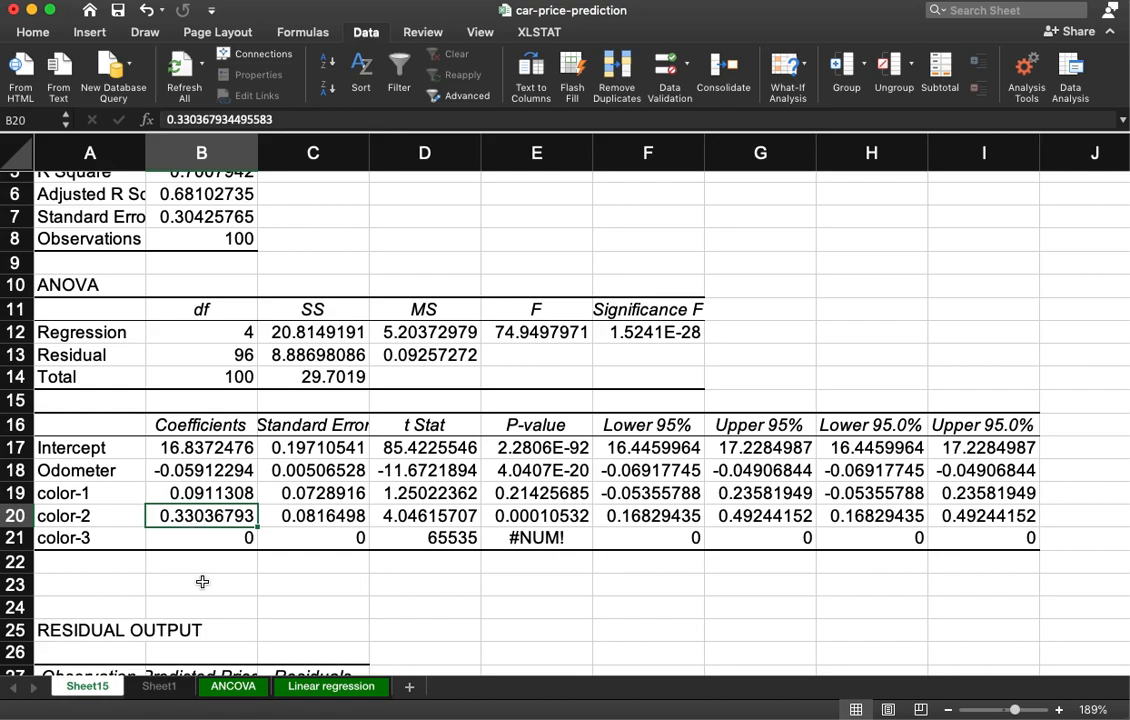
- Compare the color-3 row with the color-1 and color-2 rows of the coefficient table
click(125, 540)
mouse_move(98, 537)
mouse_down()
mouse_move(90, 495)
mouse_move(95, 538)
mouse_up()
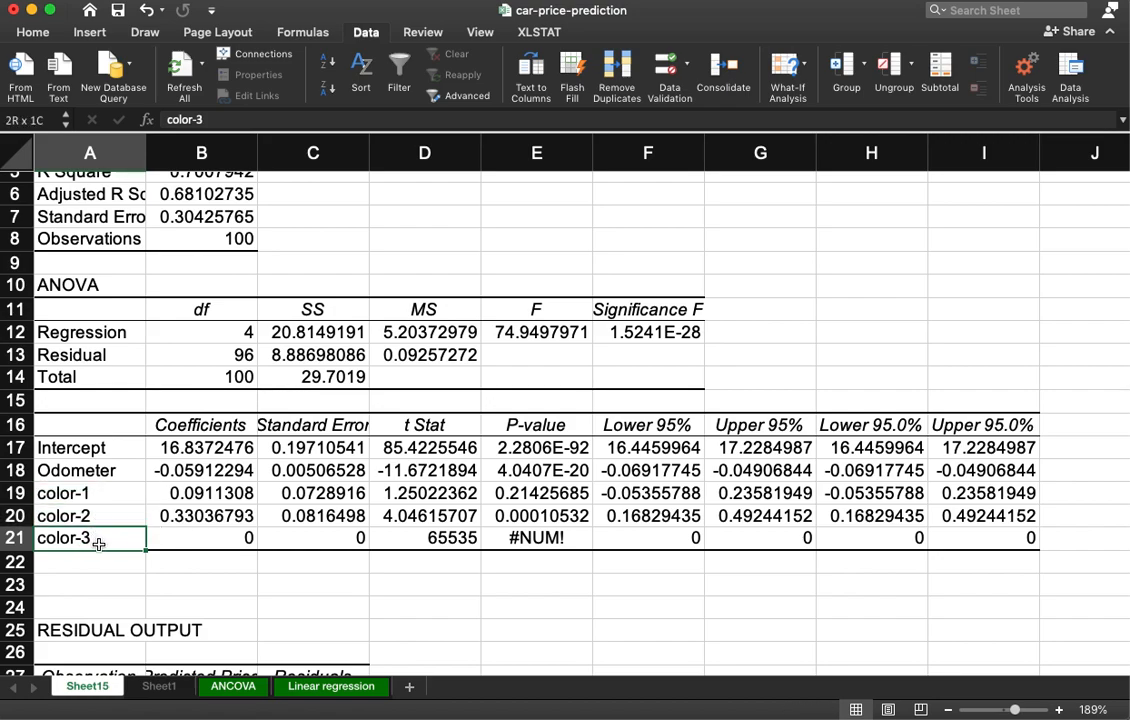
click(101, 494)
click(106, 515)
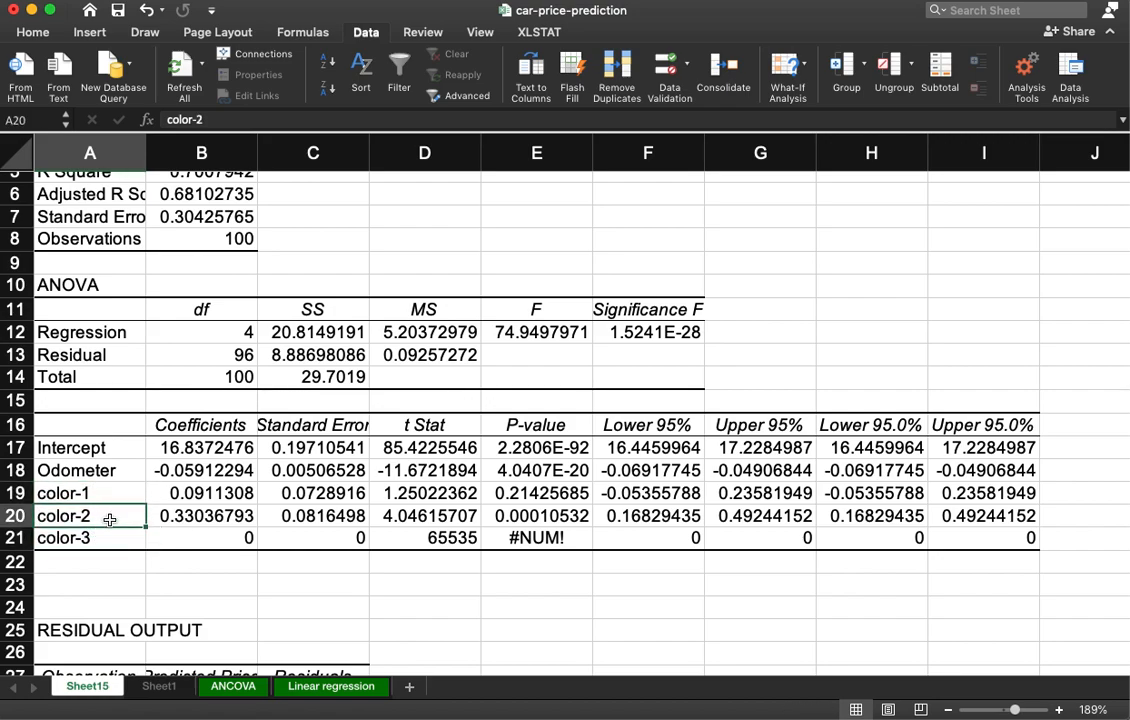
click(112, 542)
click(222, 582)
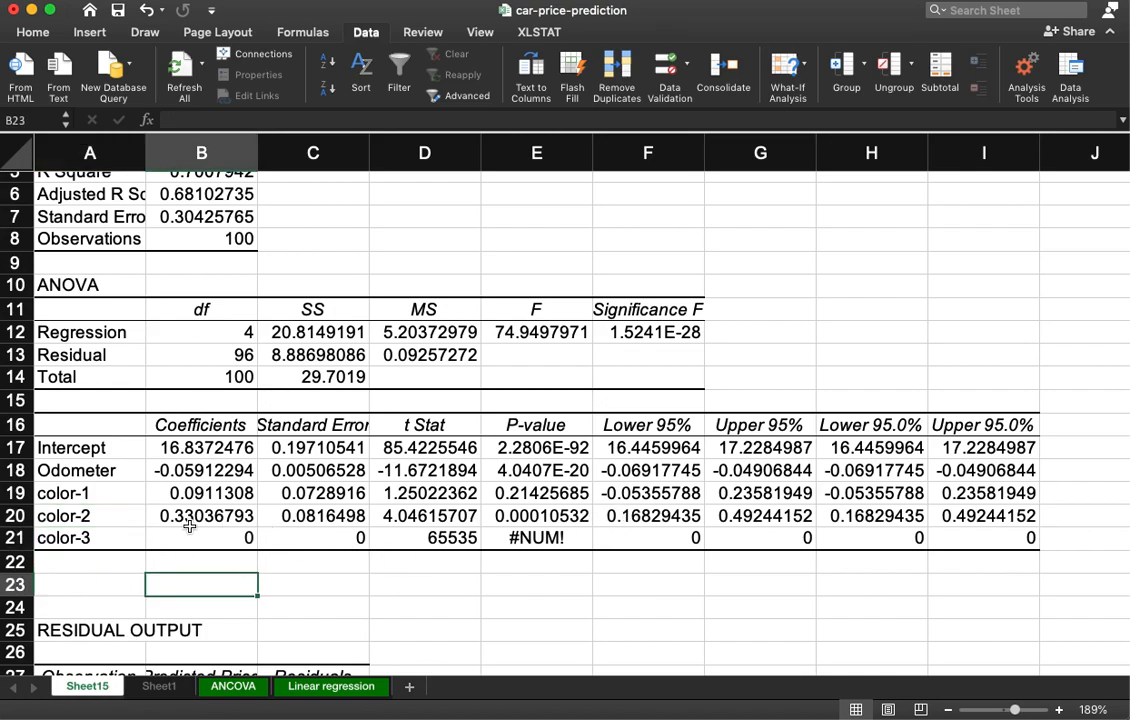
- Compare the Odometer coefficient, inspected at full precision, with the coefficients of the three color dummies
drag(214, 448, 205, 538)
click(160, 470)
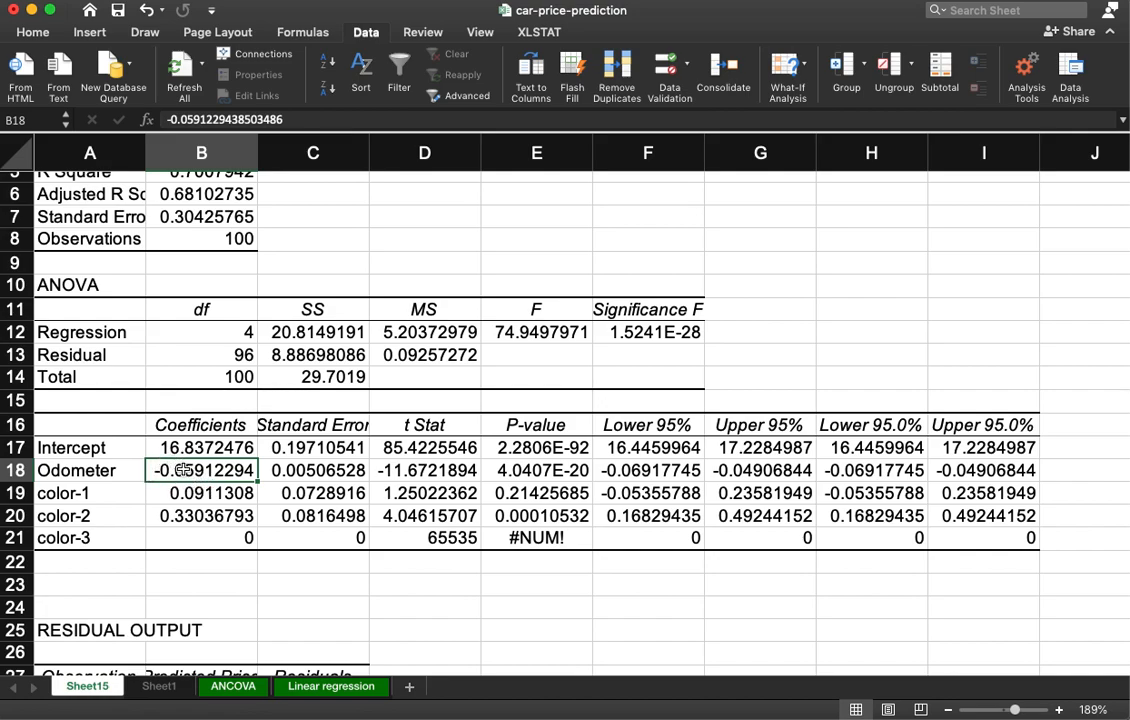
drag(186, 495, 188, 532)
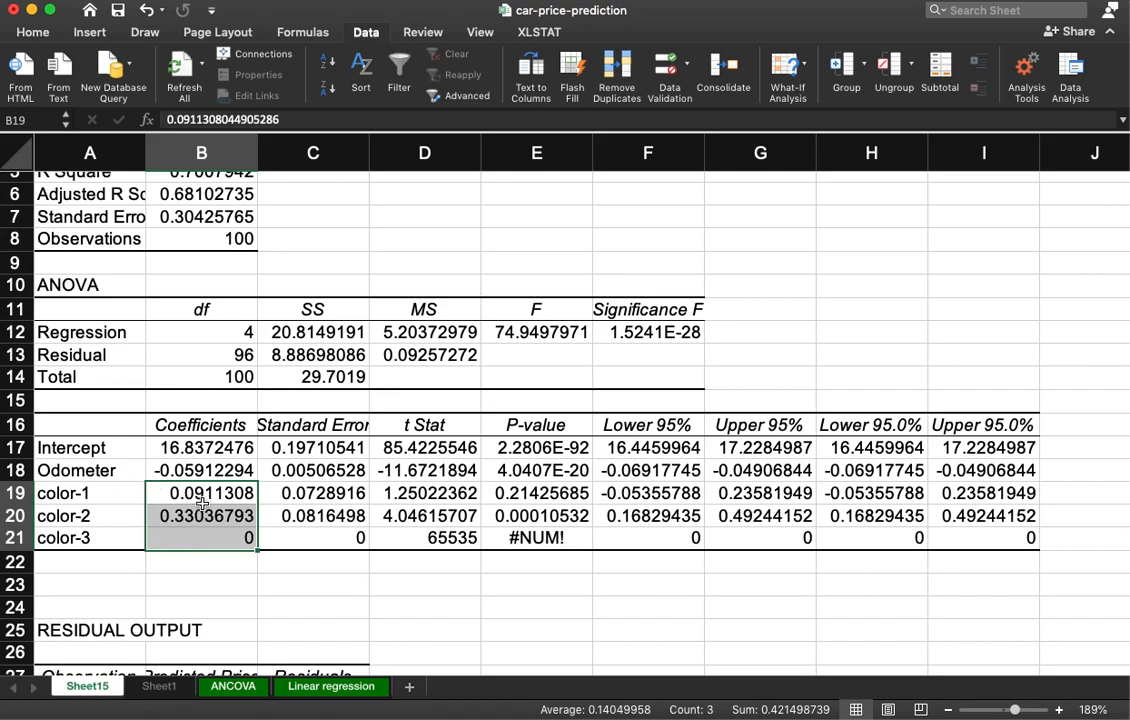
click(175, 466)
double_click(198, 470)
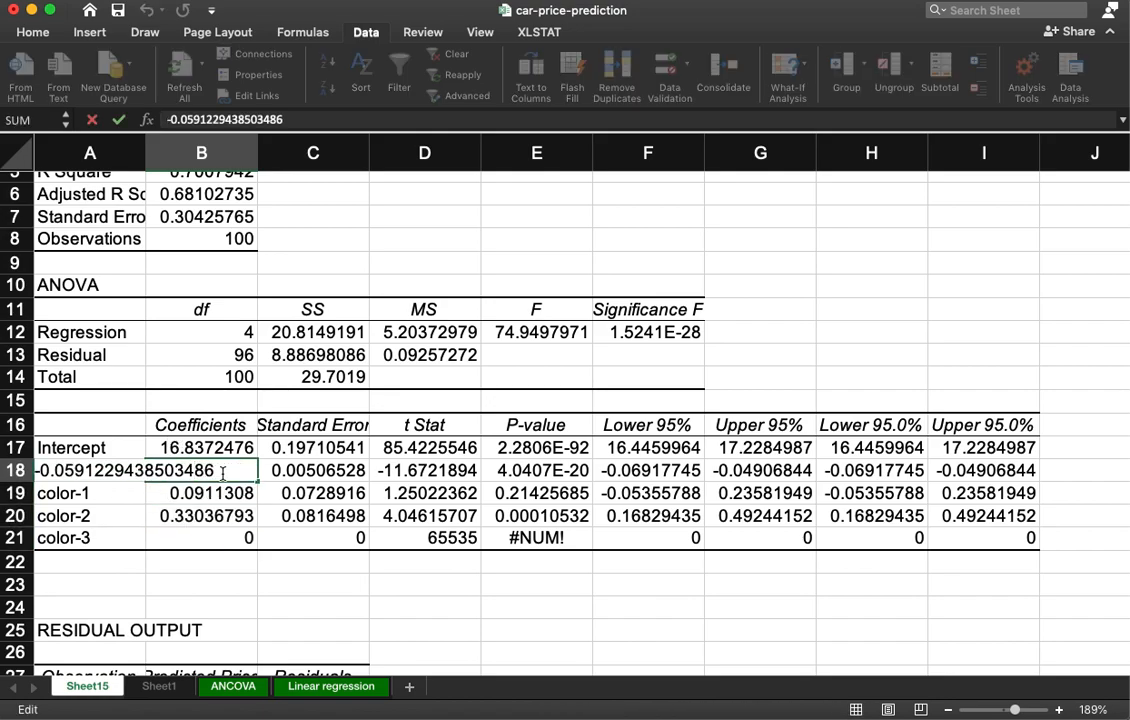
key(Escape)
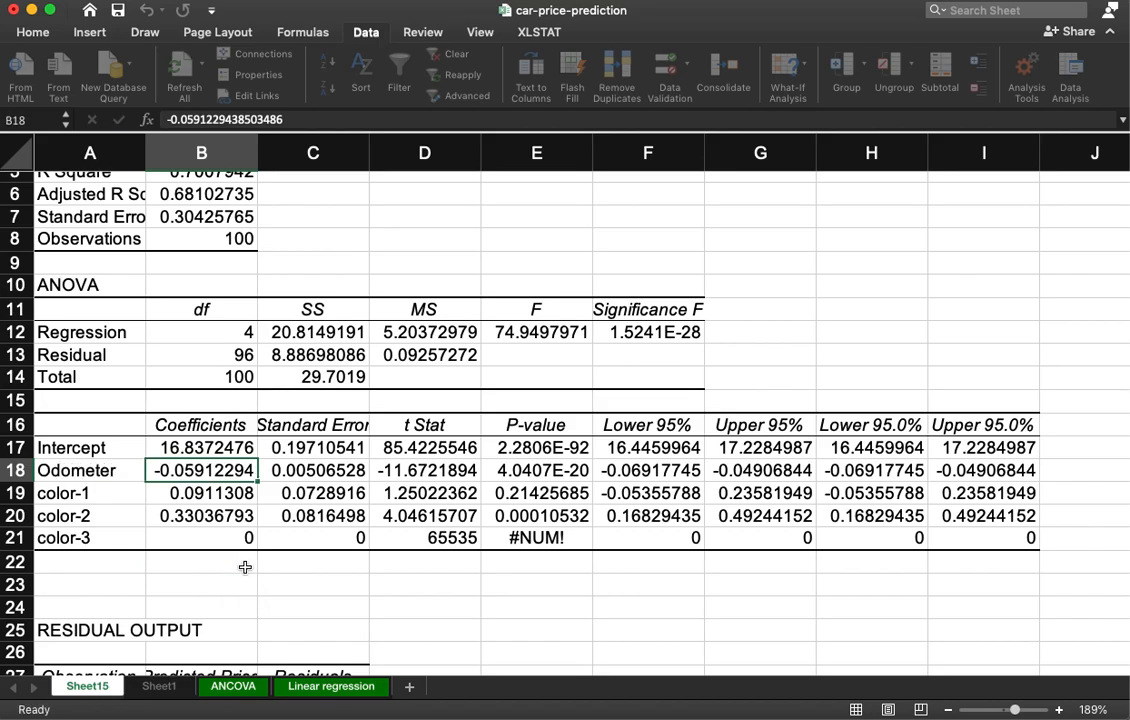
click(245, 567)
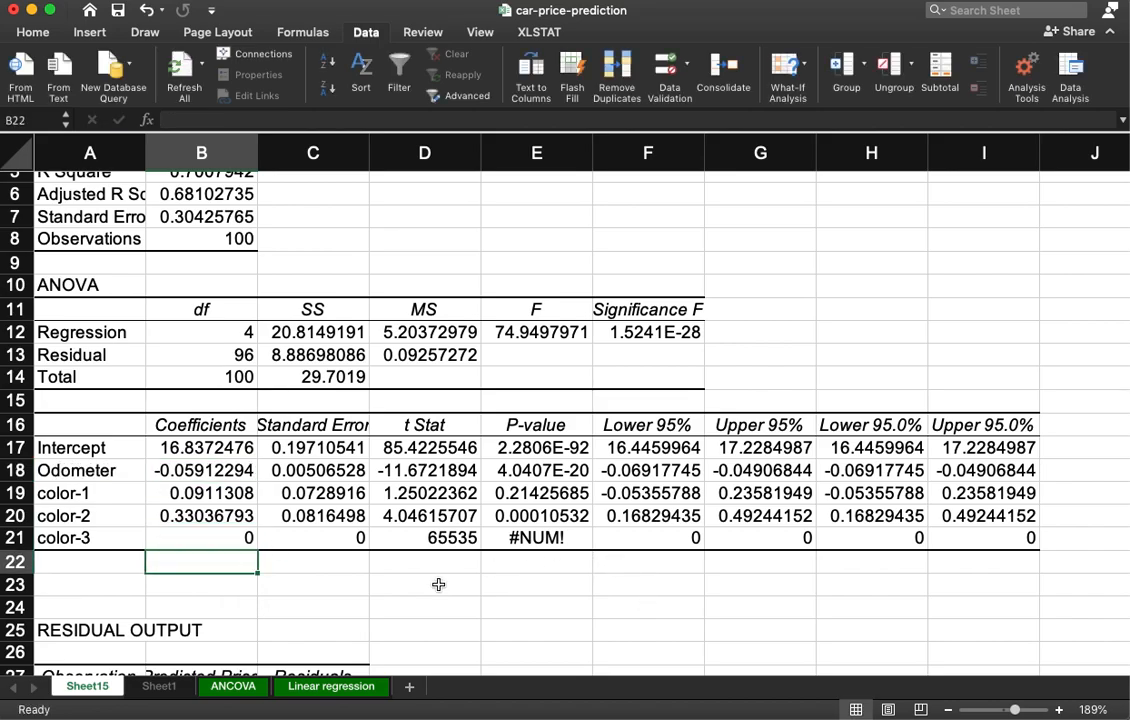
- Calculate a predicted price in C23 for odometer 30 and color-1 with the formula =B17+B18*30+B19*1+B20*0
scroll(445, 580, down, 15)
scroll(427, 590, down, 20)
scroll(427, 590, up, 20)
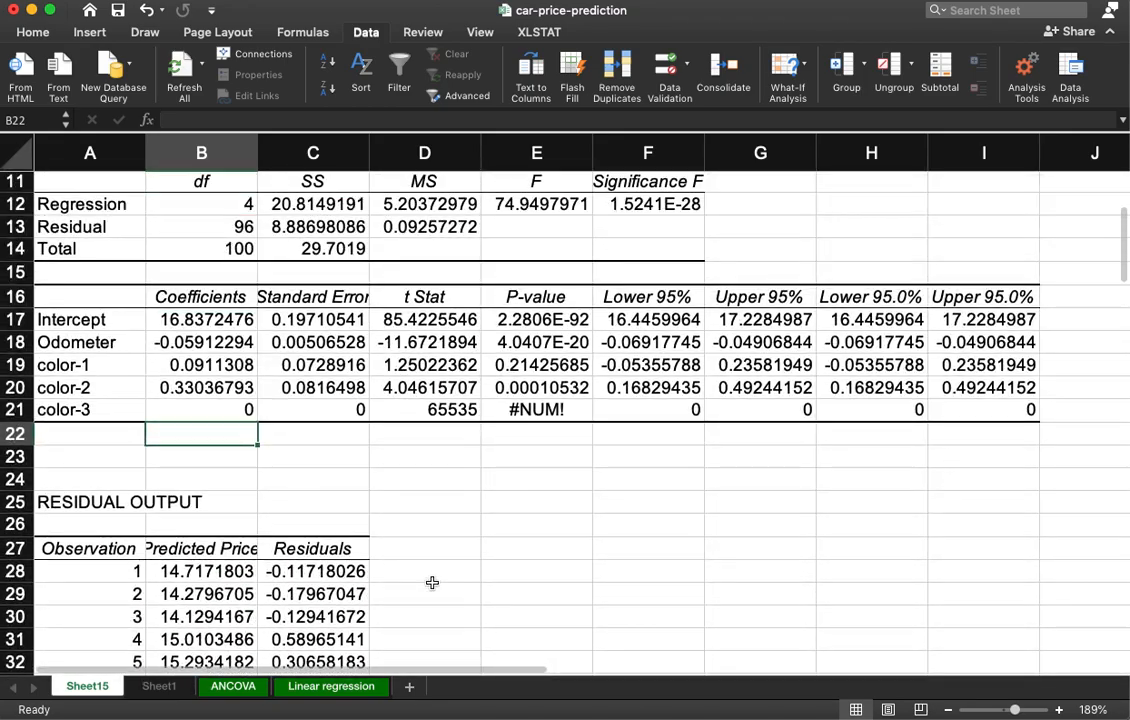
click(336, 454)
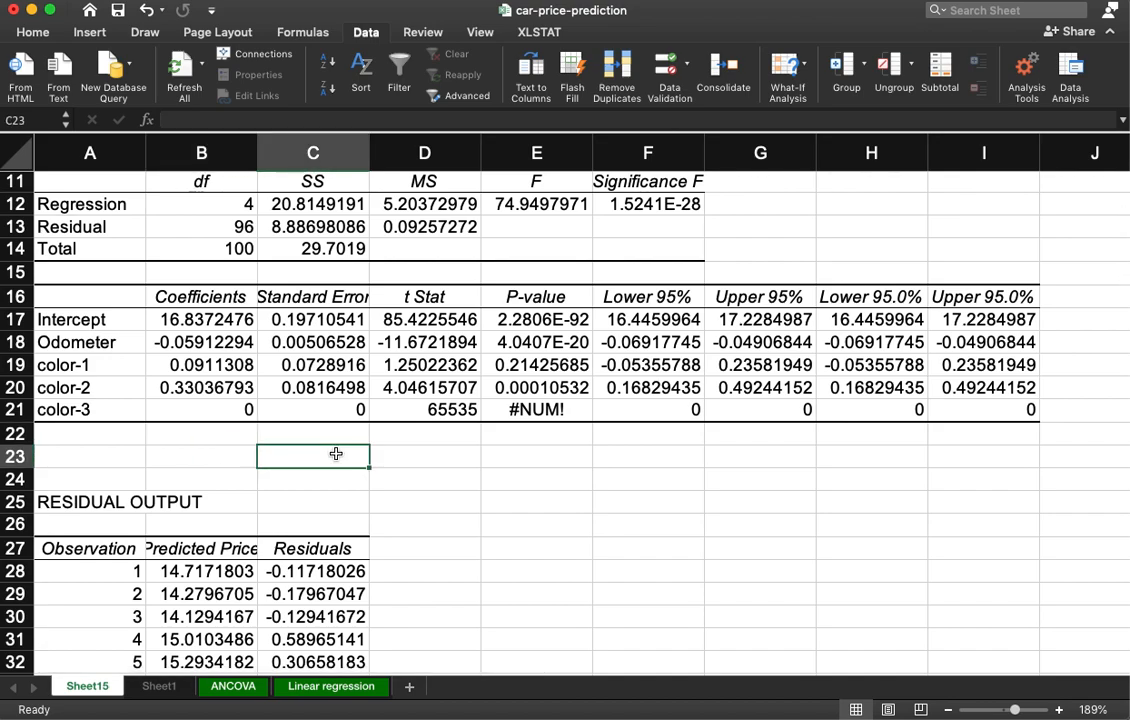
text(=)
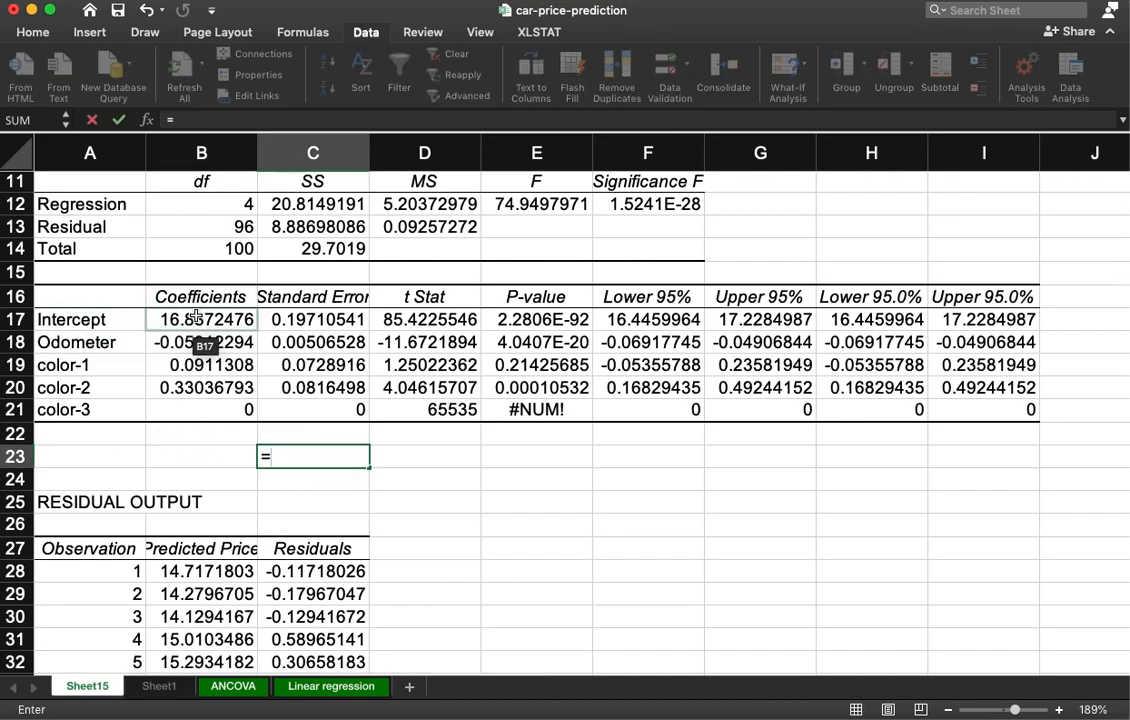
click(197, 318)
text(+)
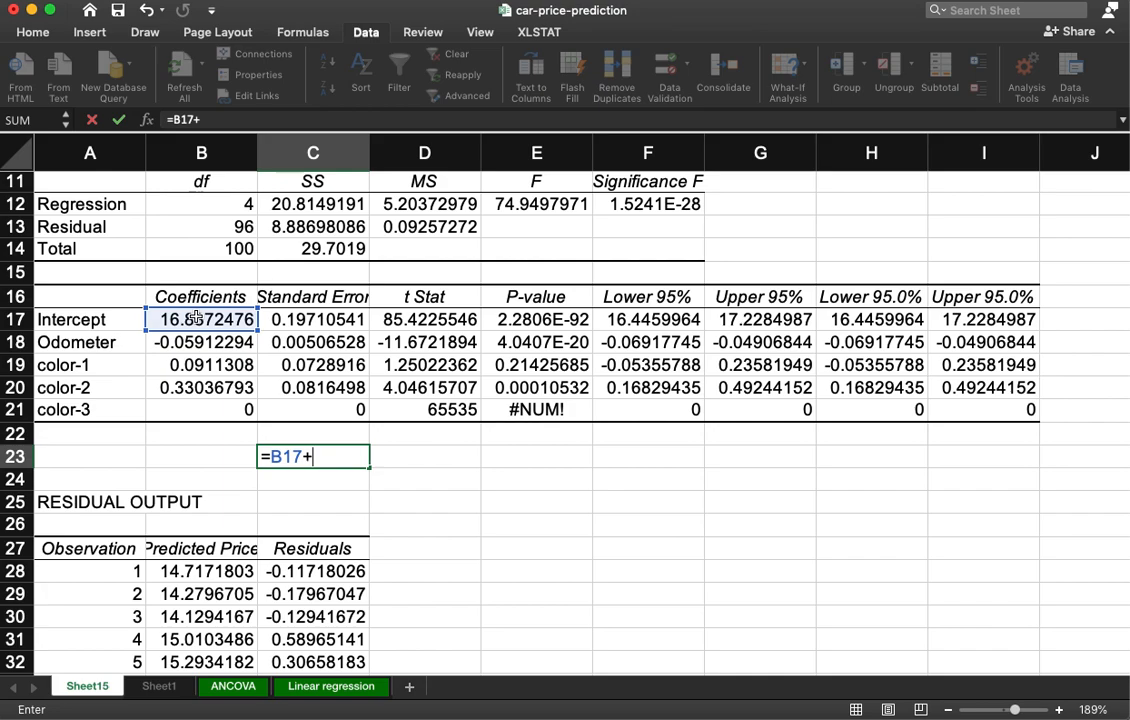
click(204, 342)
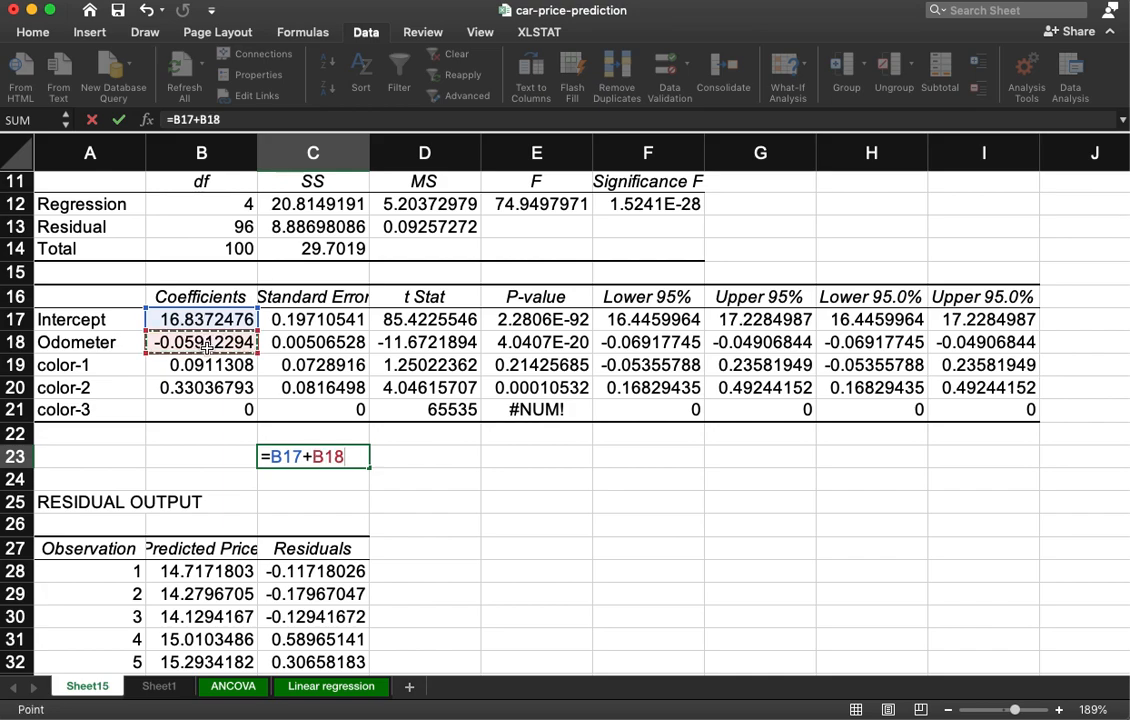
text(*)
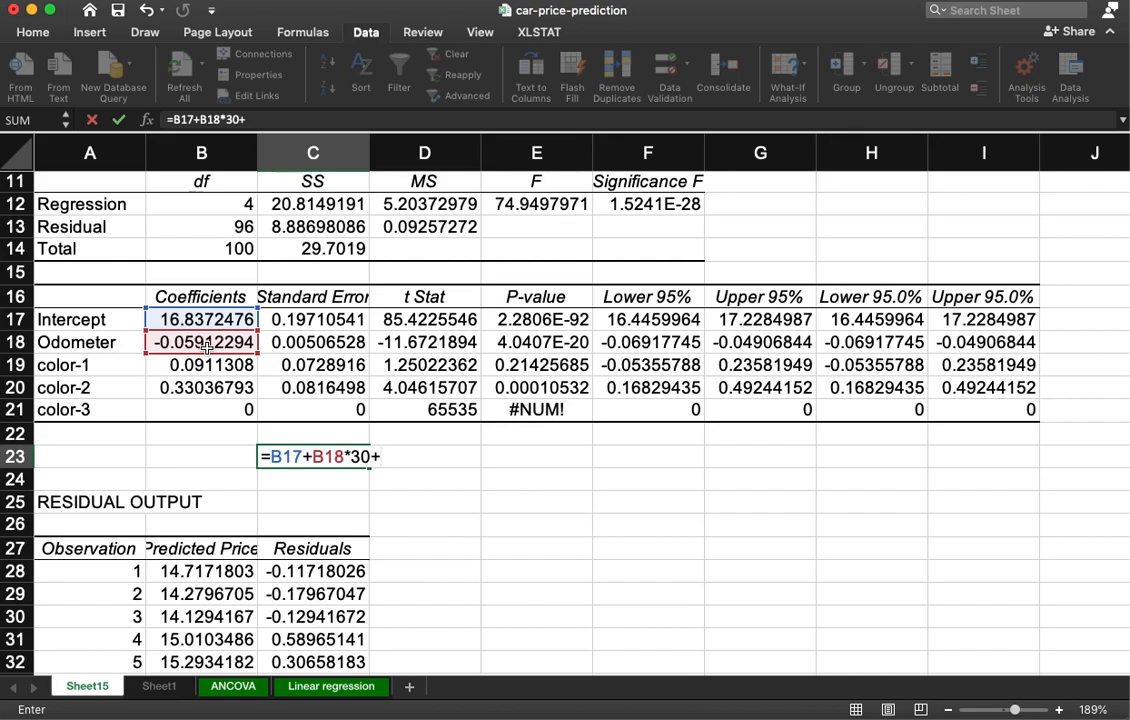
click(245, 367)
text(*)
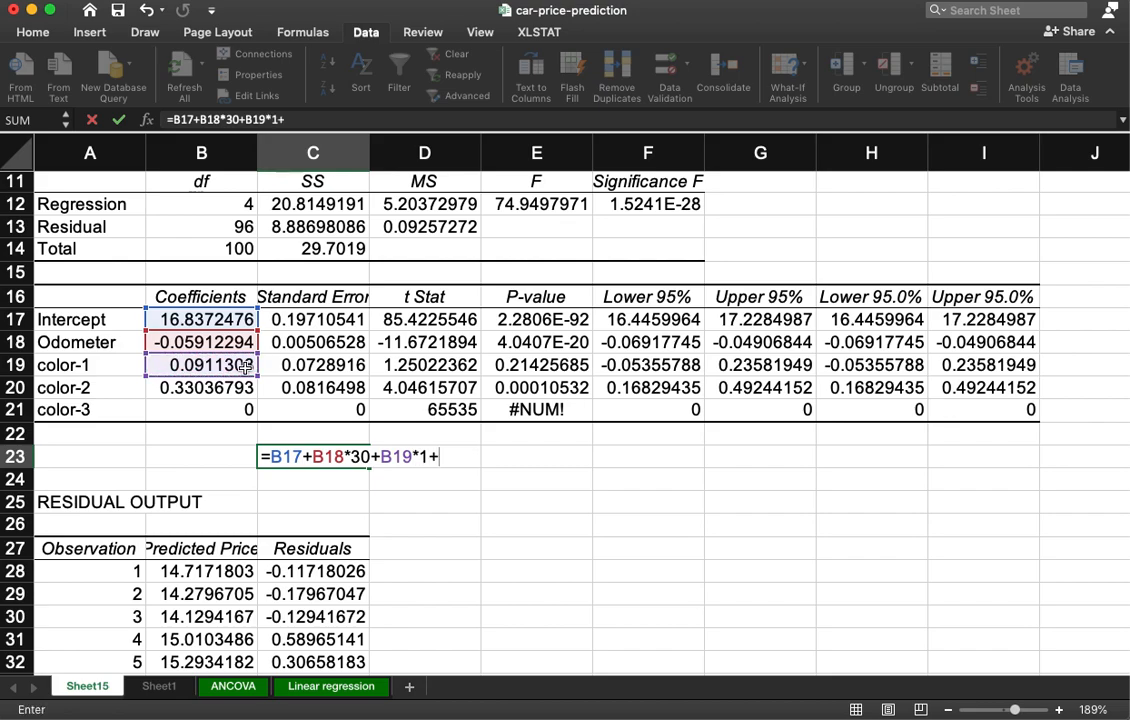
text(1+)
click(233, 385)
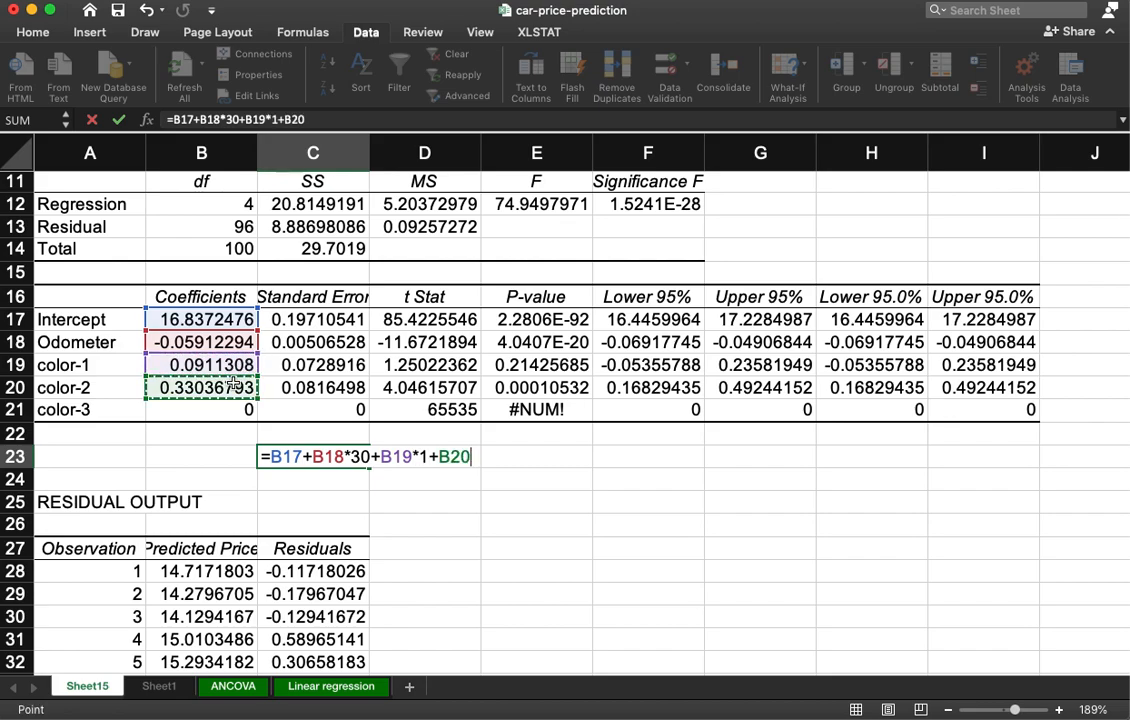
text(*)
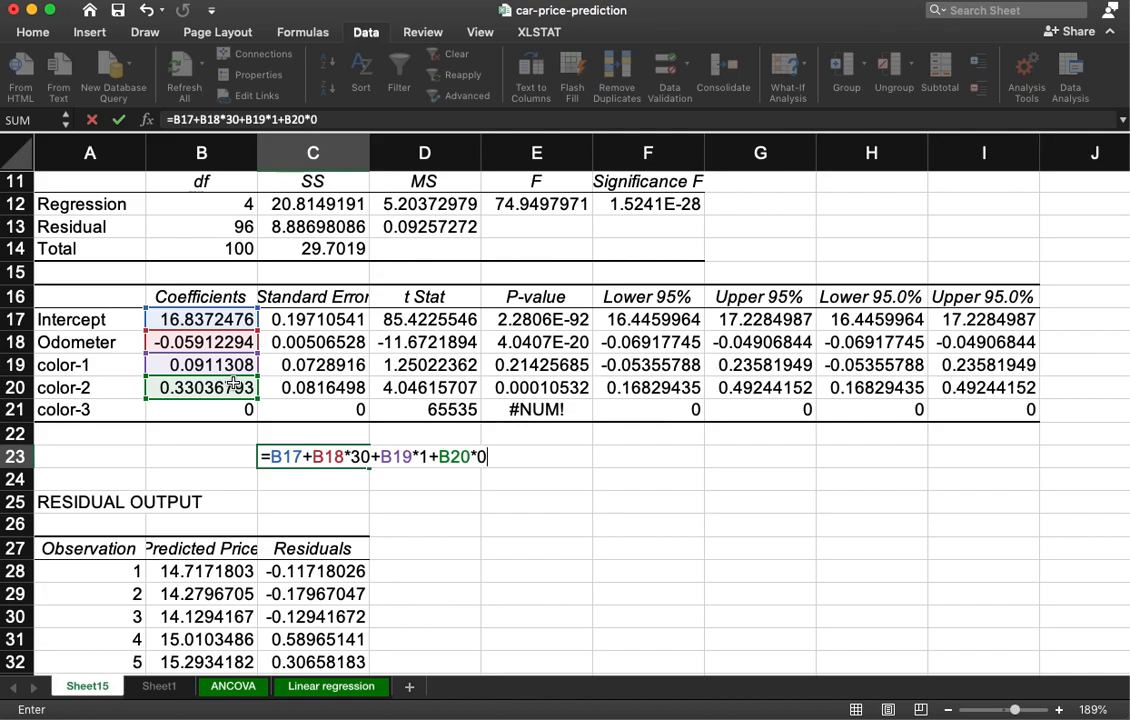
key(Return)
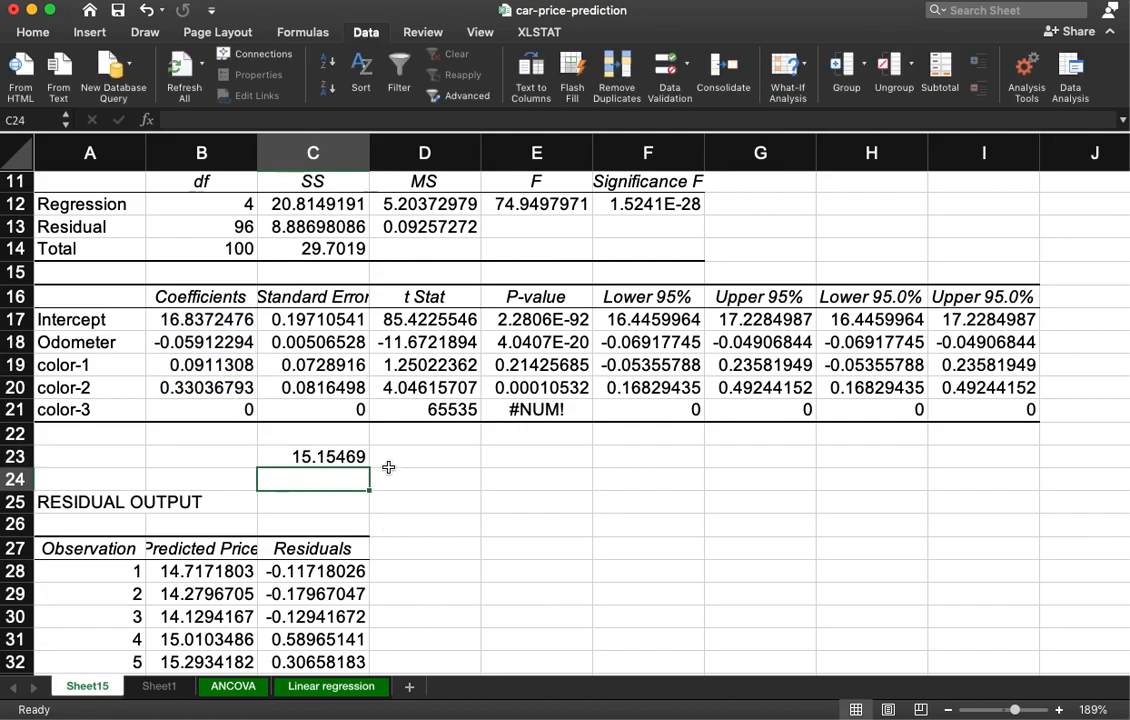
- Review the predicted price in C23 and its formula
click(336, 456)
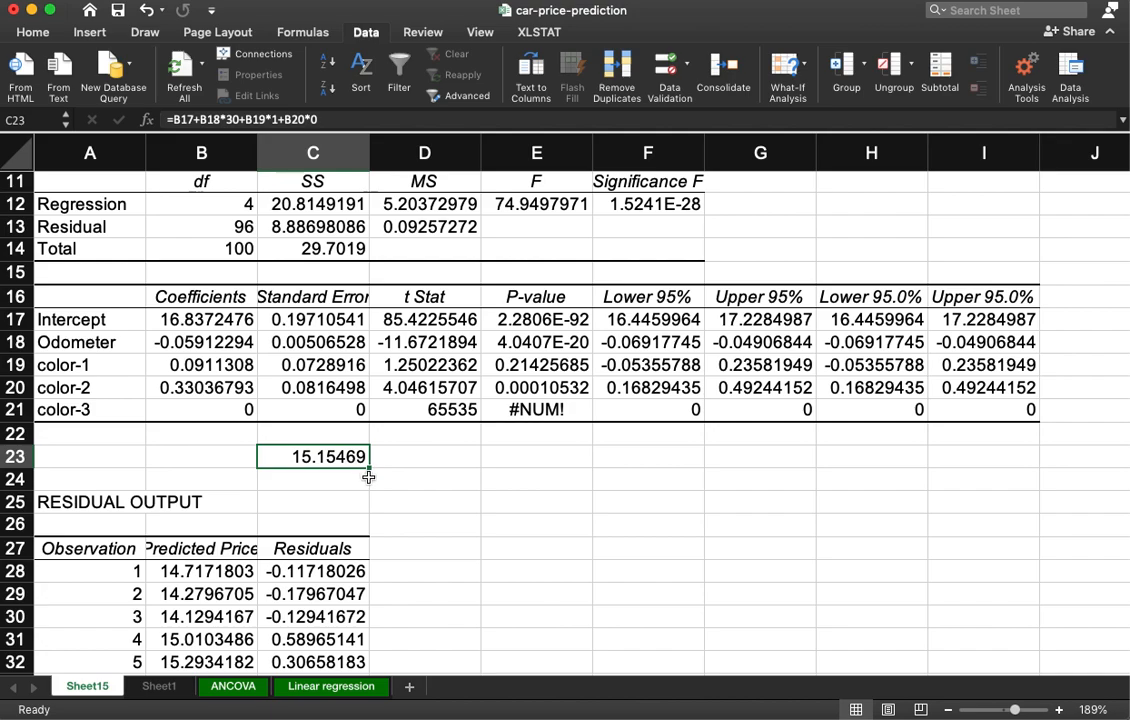
click(345, 478)
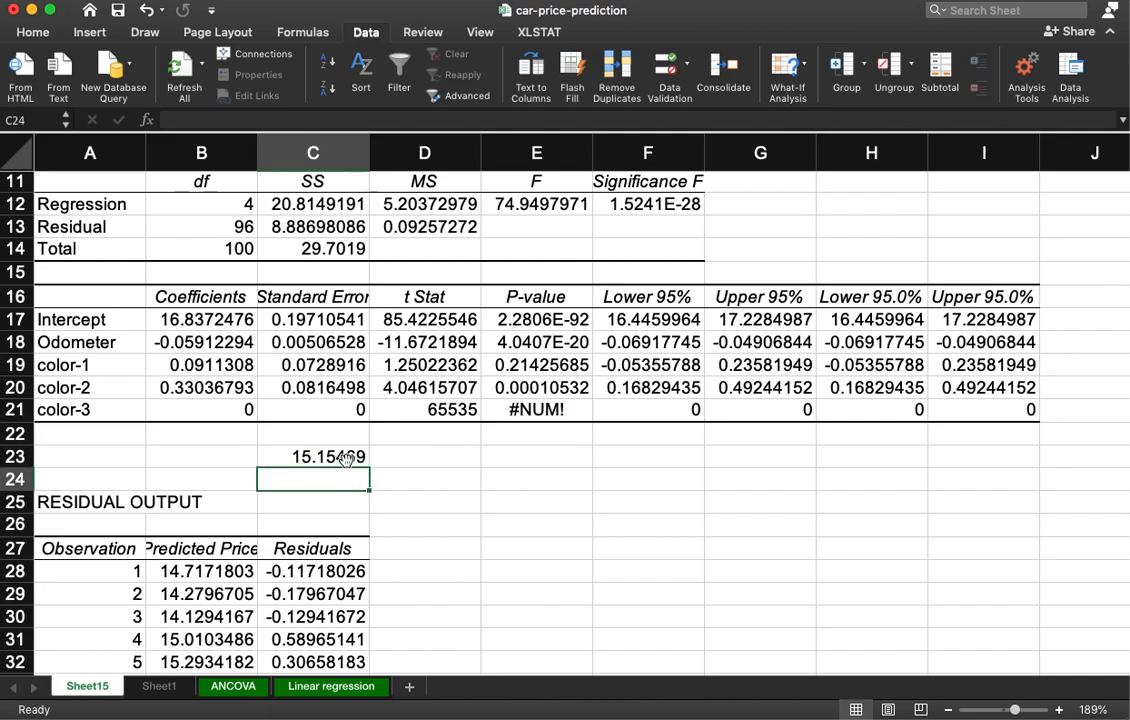
click(347, 458)
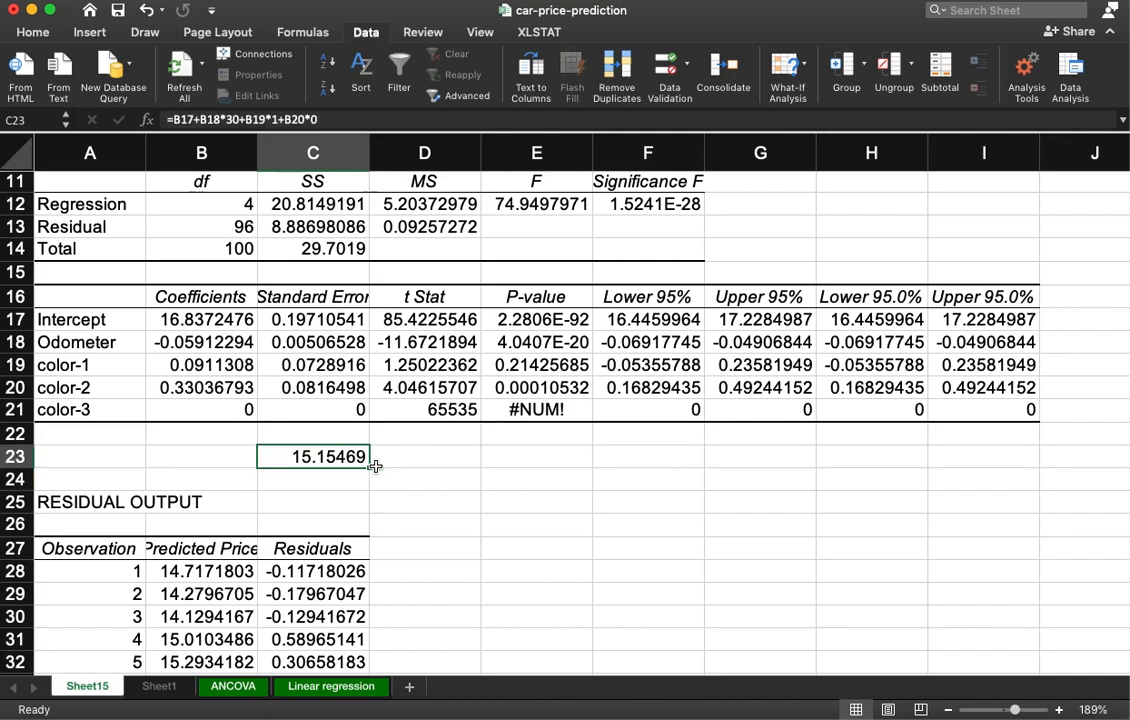
click(402, 456)
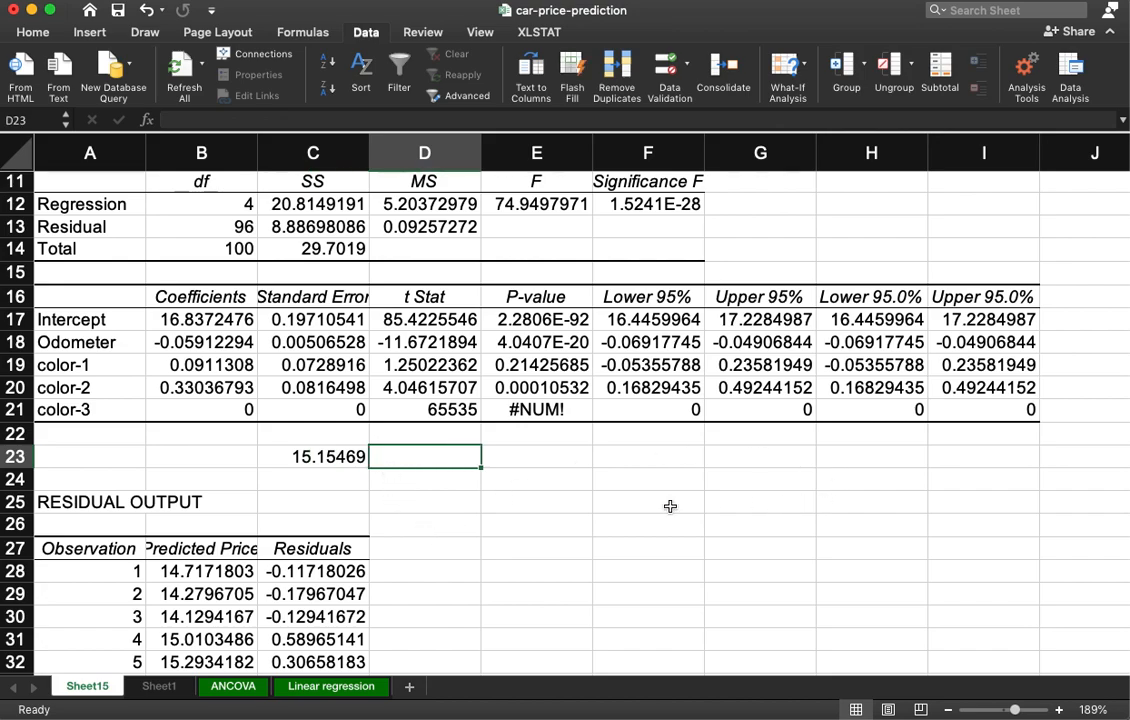